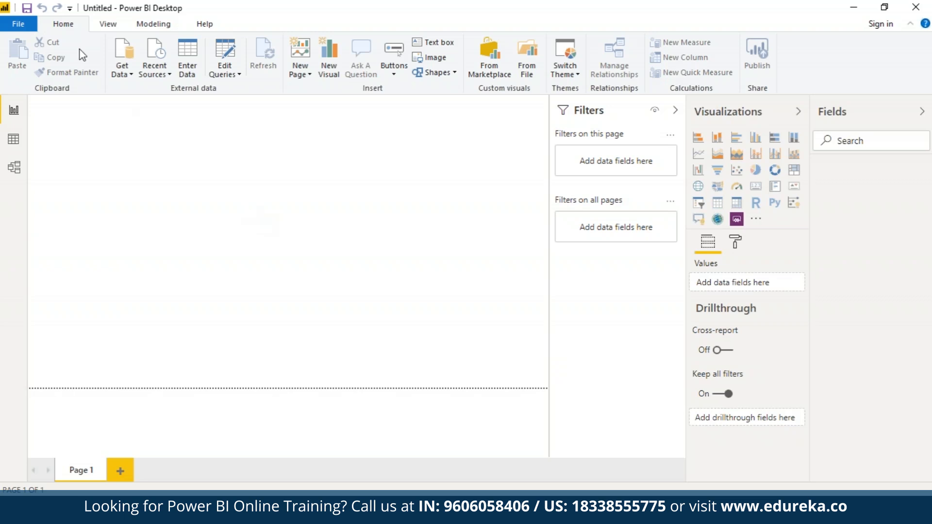
Step: Connect to an Excel data source and open the Financial Sample workbook from the Power BI DataSets folder
click(130, 76)
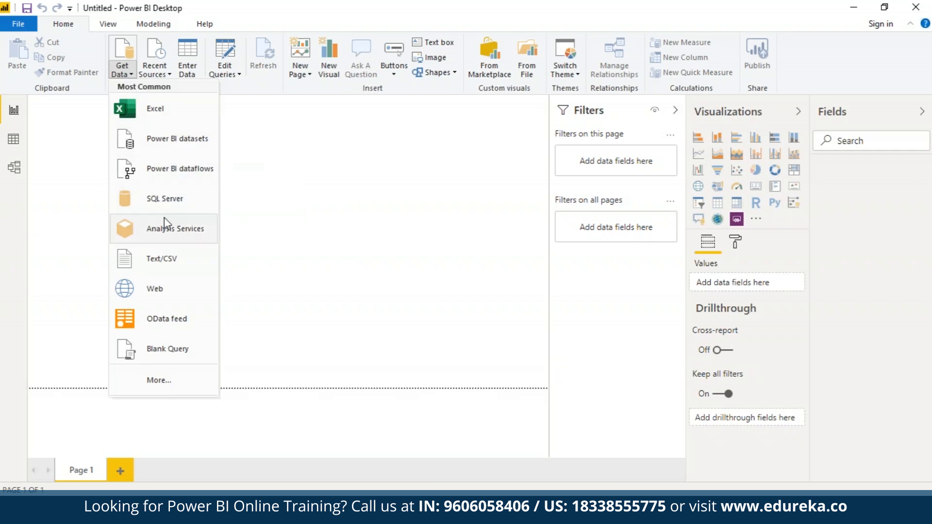
click(160, 381)
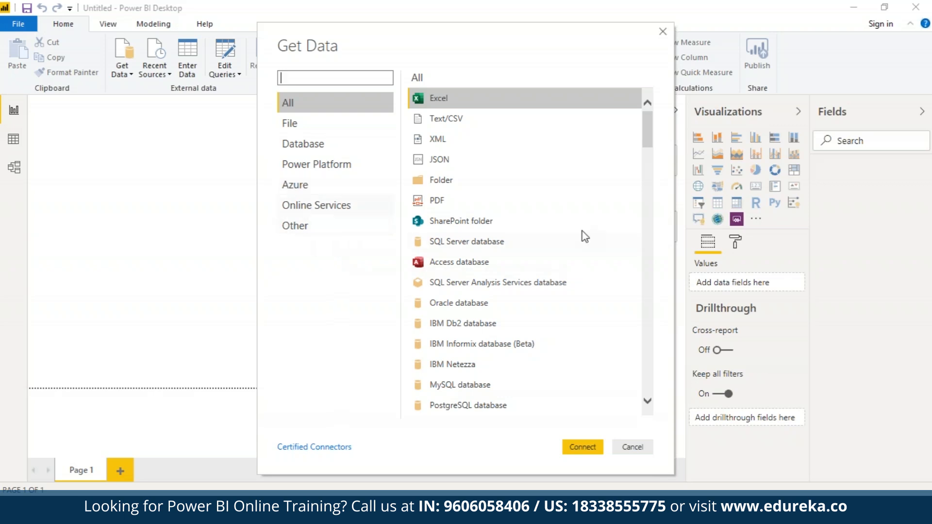
click(649, 133)
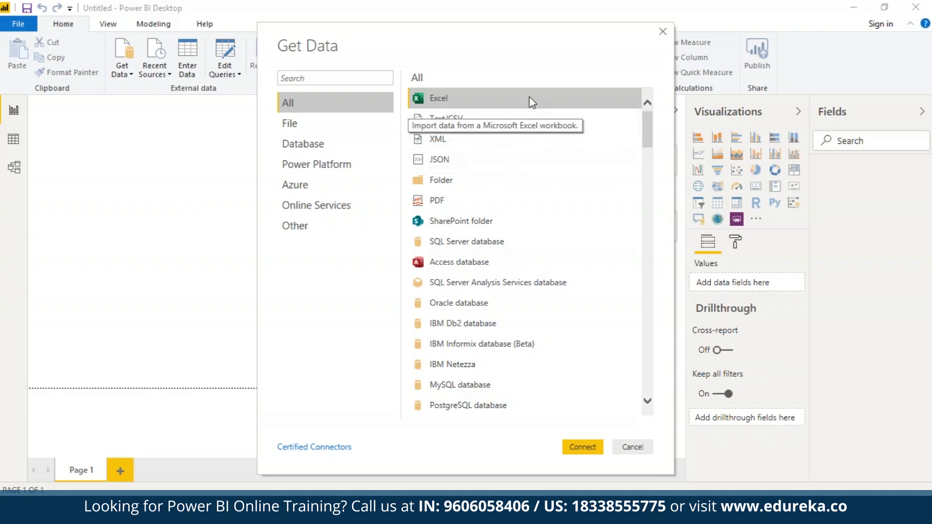
click(586, 450)
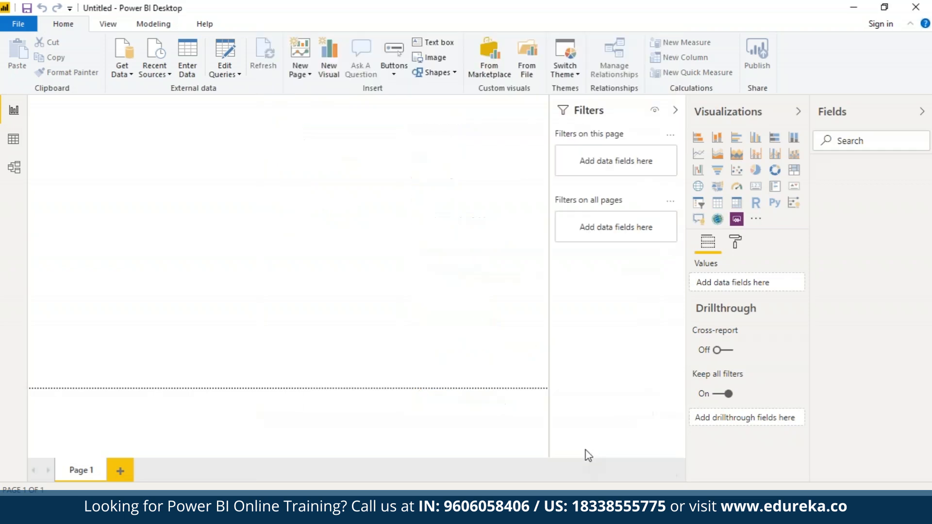
click(201, 95)
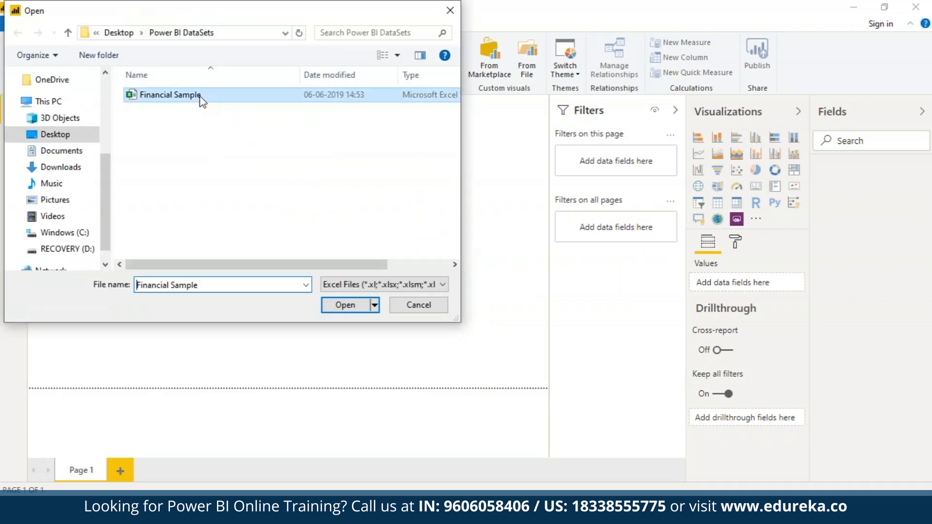
click(333, 306)
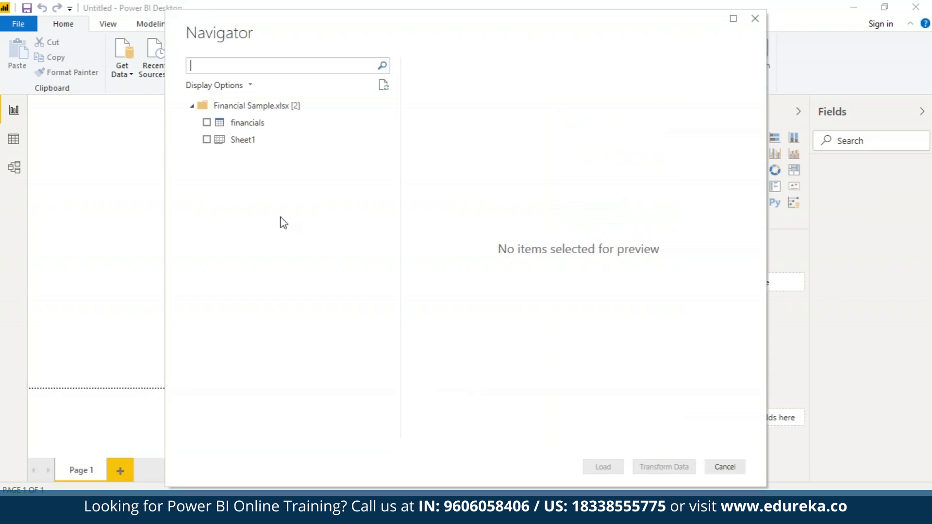
Step: Select the financials table of the workbook and open it in Power Query Editor for transformation
click(207, 122)
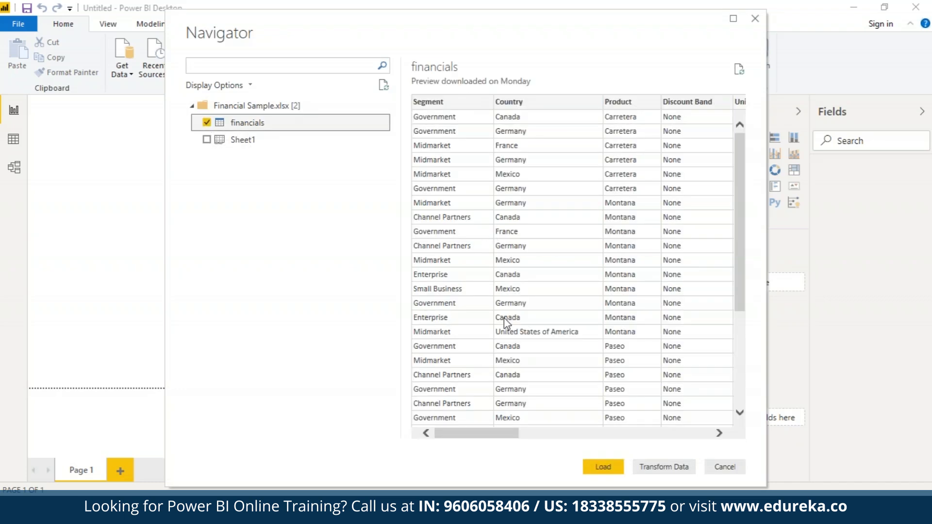
drag(498, 432, 427, 490)
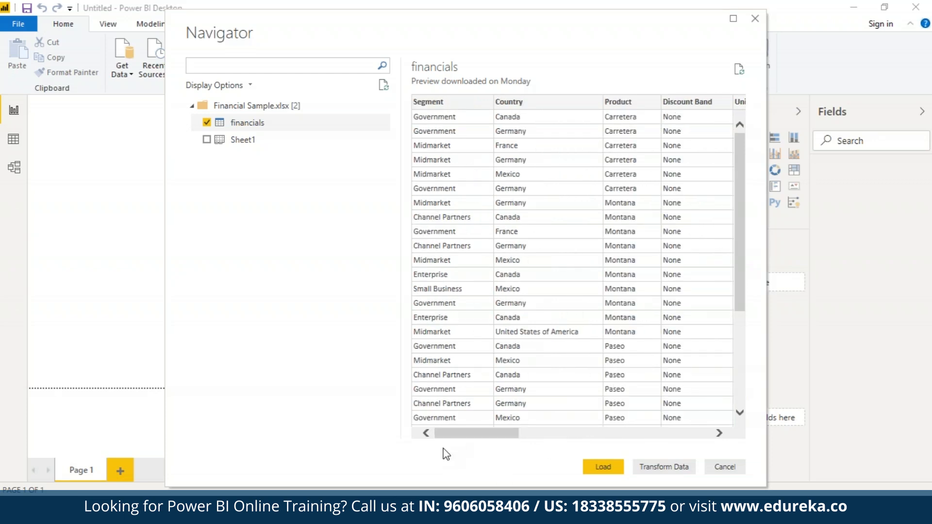
drag(485, 432, 426, 446)
click(650, 467)
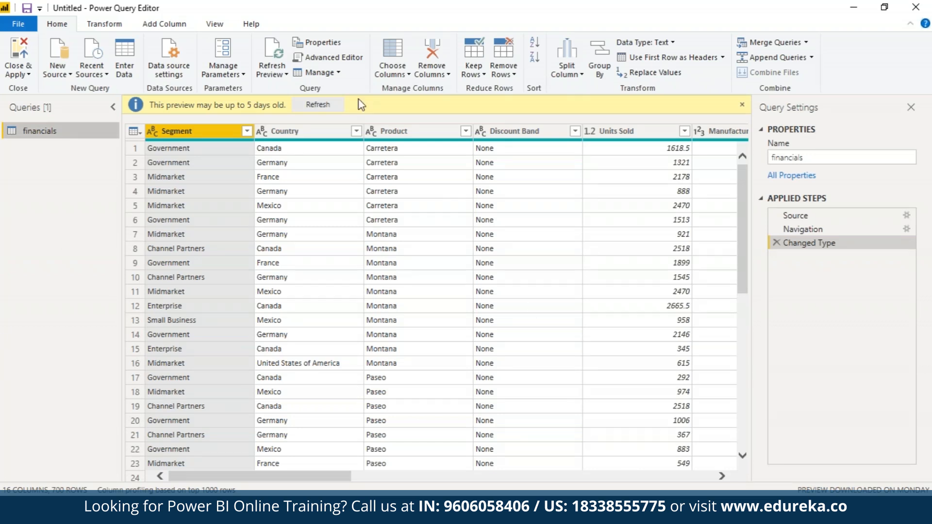
Step: Refresh the financials query preview and apply the query to load its data into the report
click(317, 105)
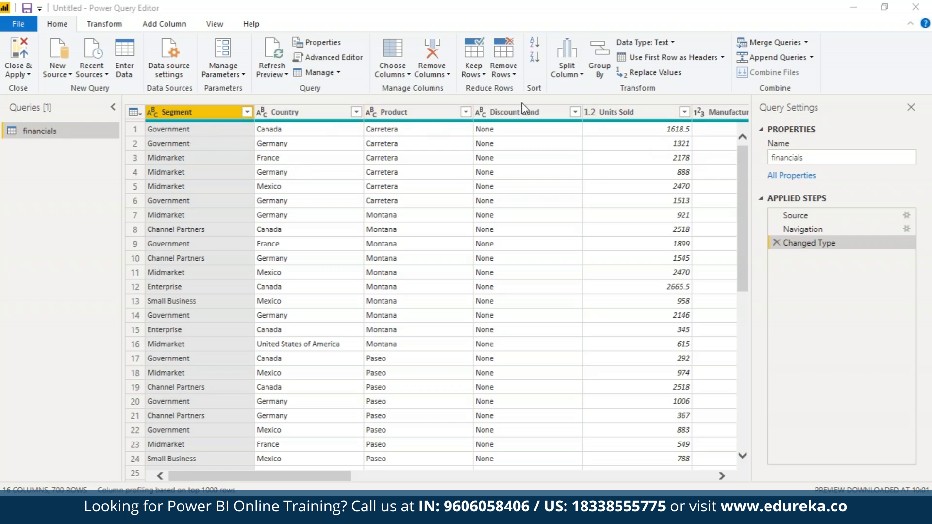
drag(345, 479, 456, 491)
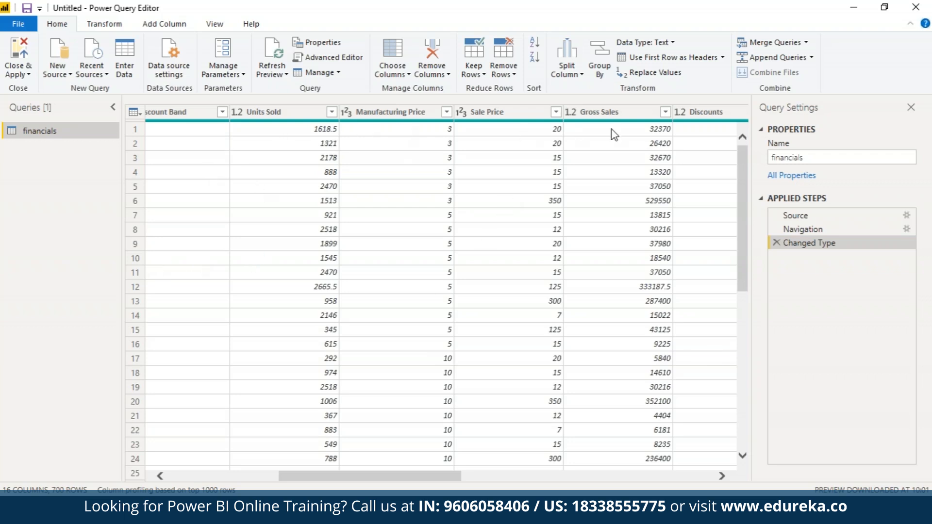
drag(458, 478, 629, 479)
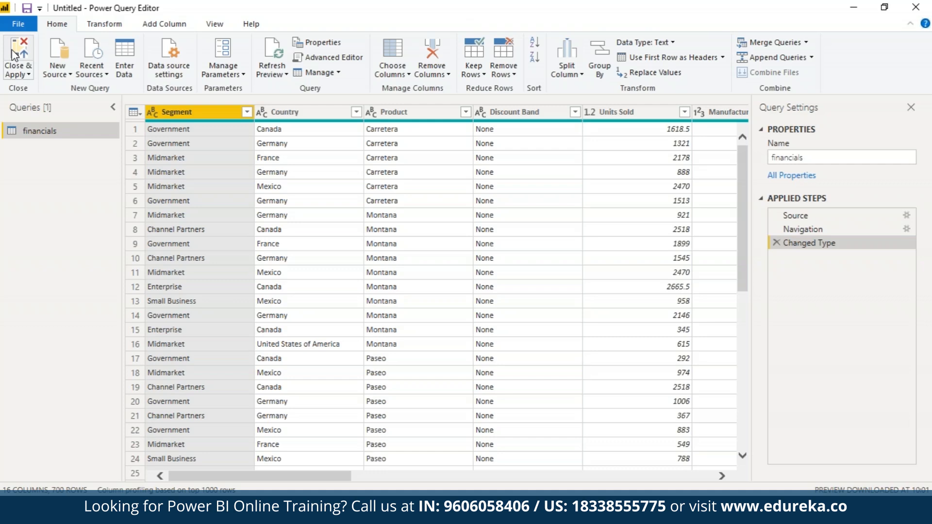
click(15, 55)
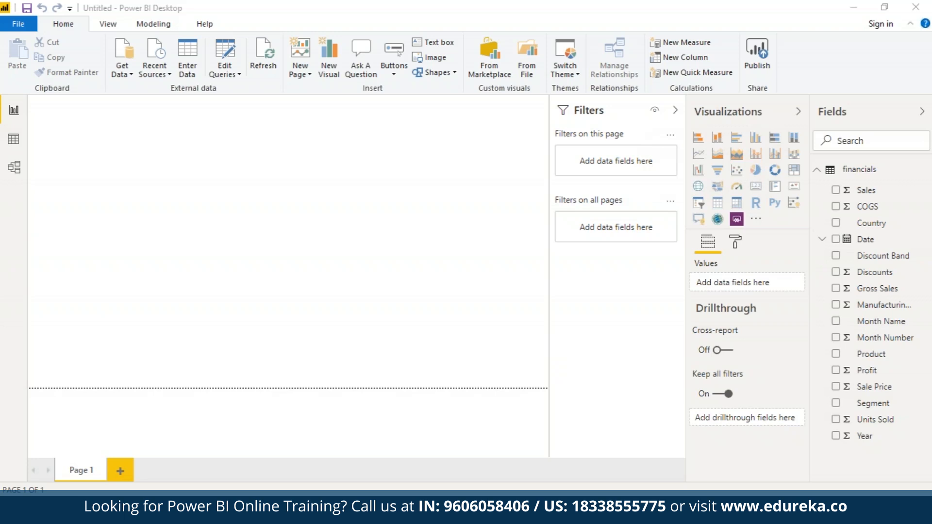
Step: Create a clustered bar chart with Country as axis and Gross Sales as value, and enlarge it on the page
click(737, 141)
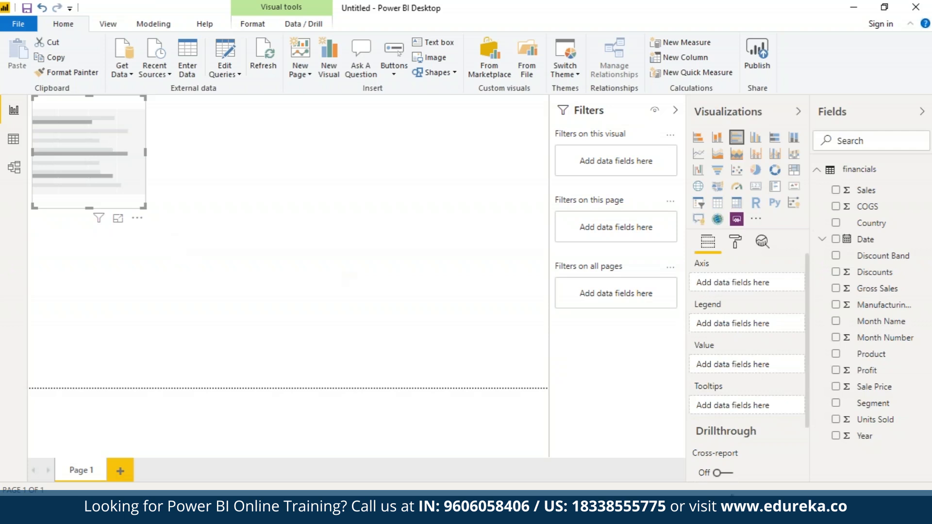
drag(876, 227, 732, 289)
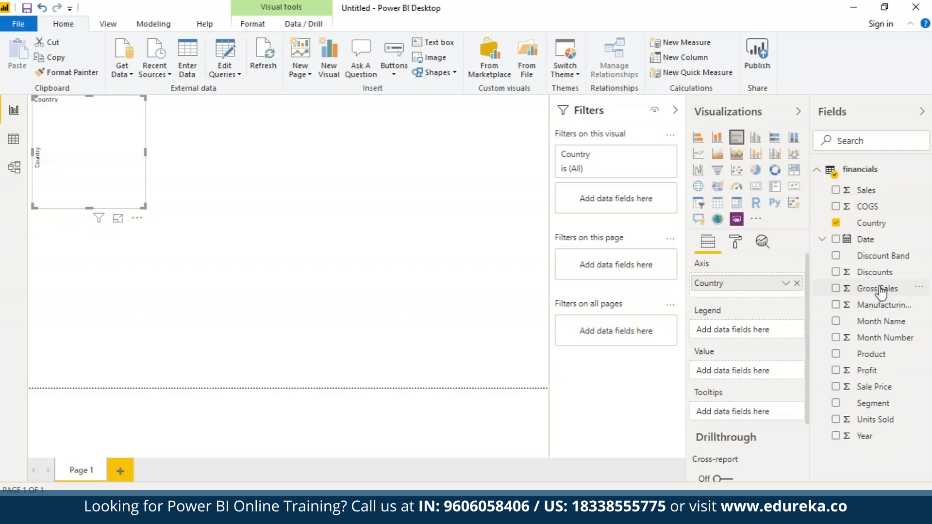
drag(881, 291, 751, 371)
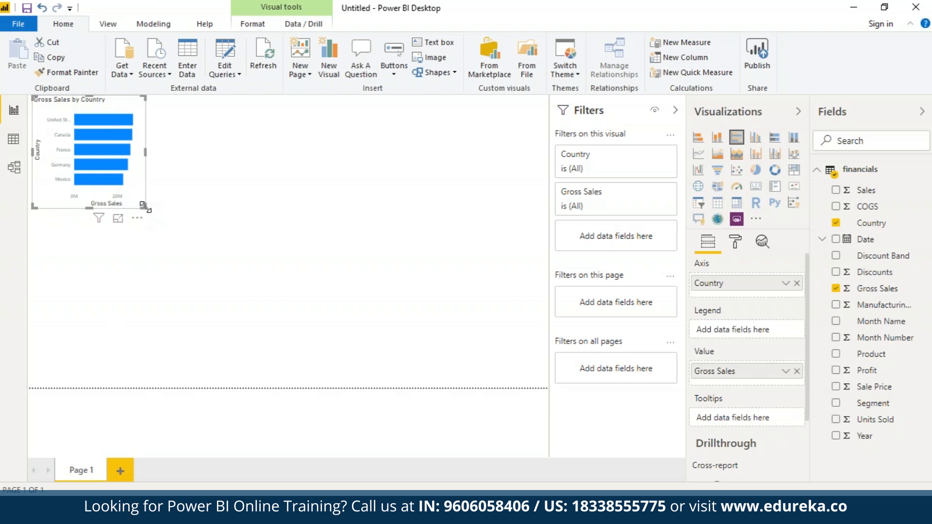
drag(144, 206, 195, 332)
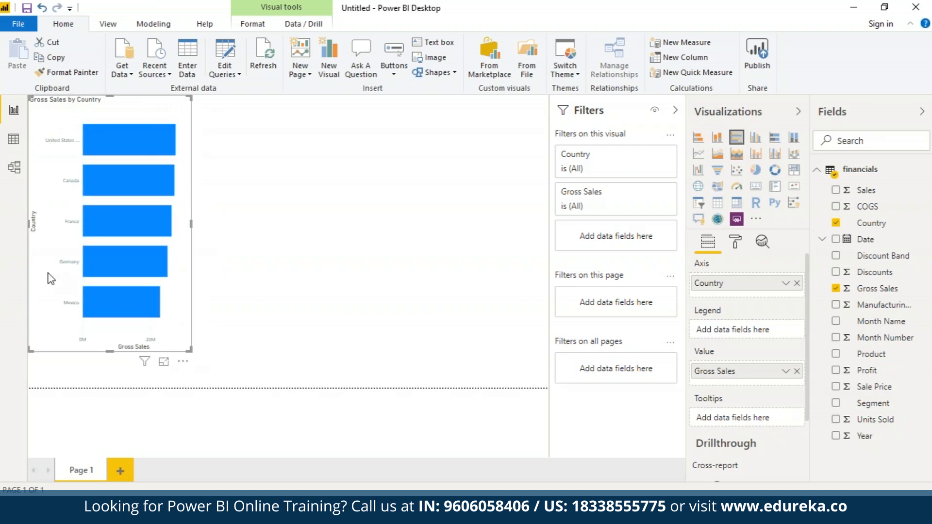
click(331, 275)
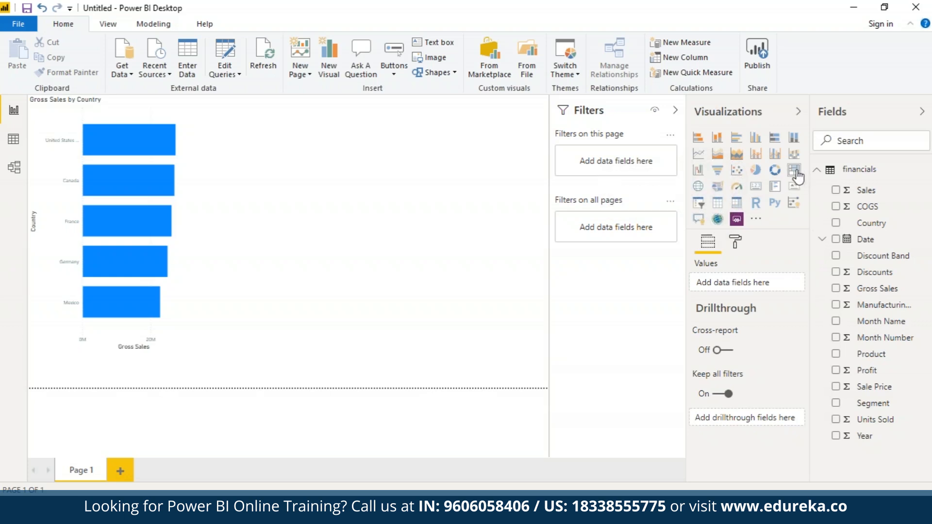
Step: Add a map visual and resize it into a compact landscape tile beside the bar chart
click(702, 191)
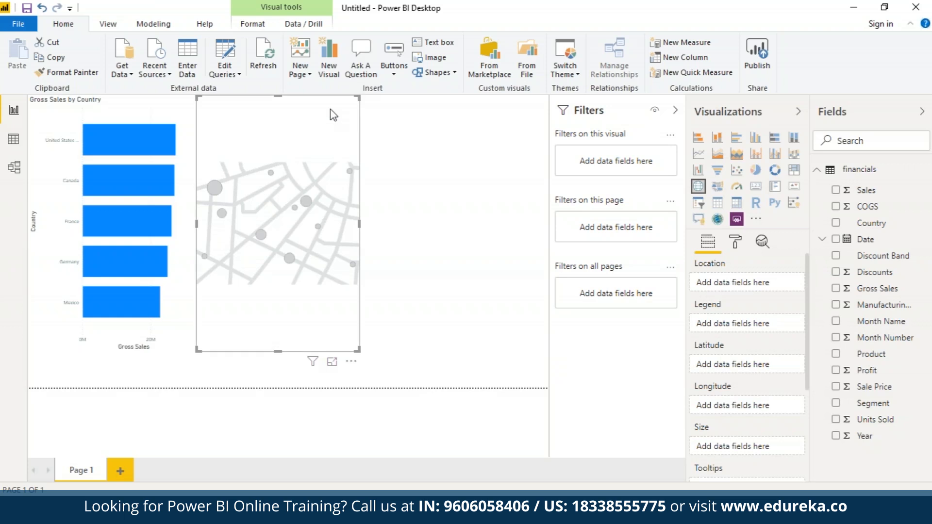
drag(278, 97, 278, 180)
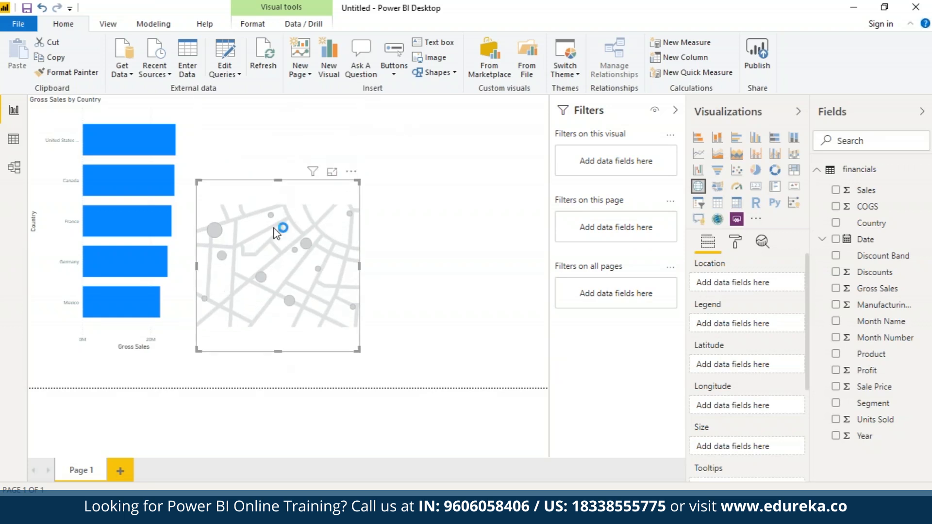
drag(277, 351, 278, 272)
drag(273, 235, 268, 205)
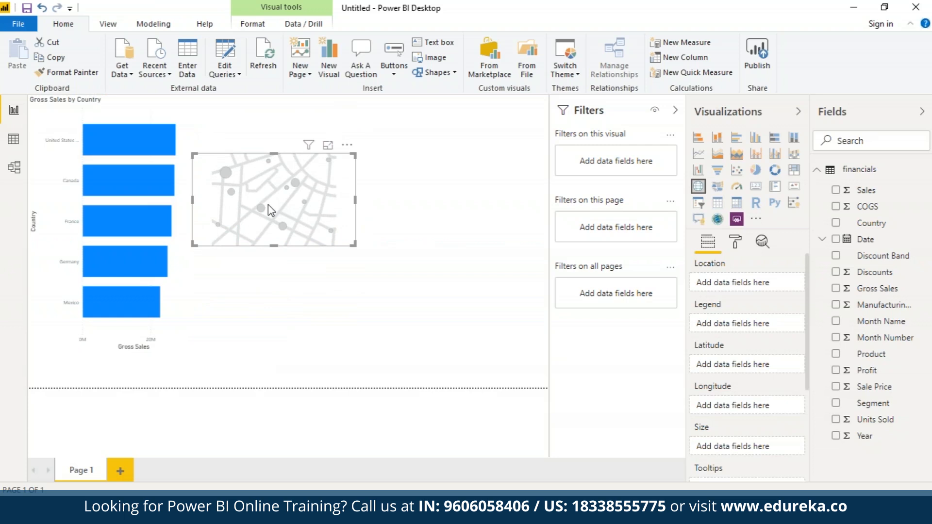
drag(356, 246, 375, 269)
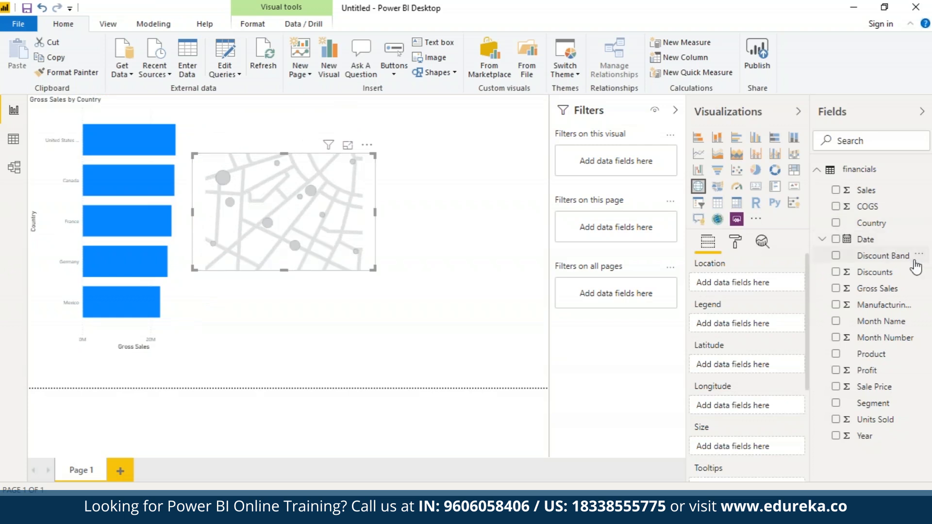
Step: Assign Country as the map's location and Gross Sales as its legend, and convert it to a filled map
drag(861, 223, 742, 288)
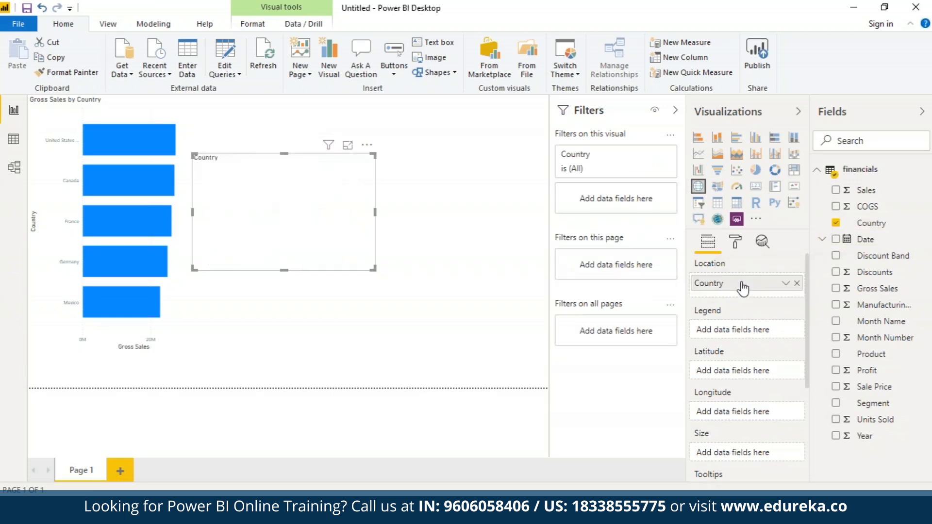
scroll(813, 378, down, 5)
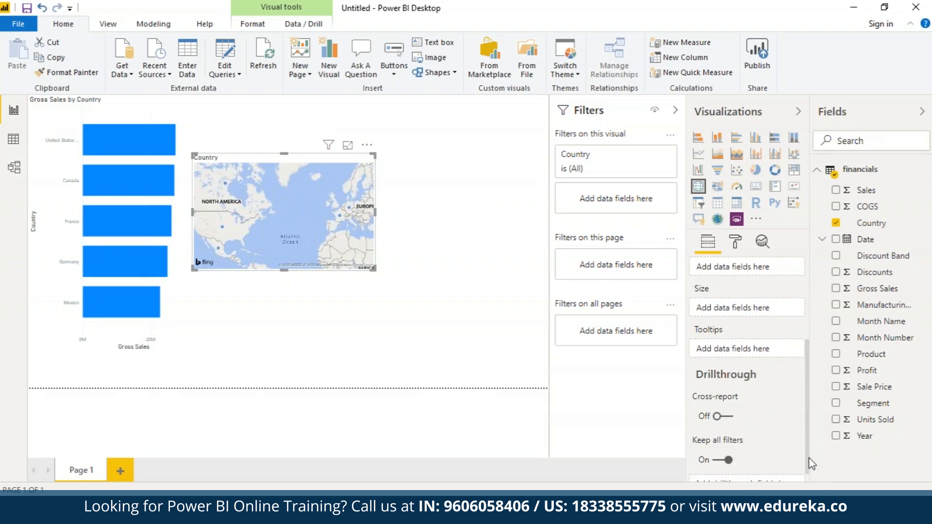
scroll(811, 463, up, 5)
drag(843, 288, 732, 330)
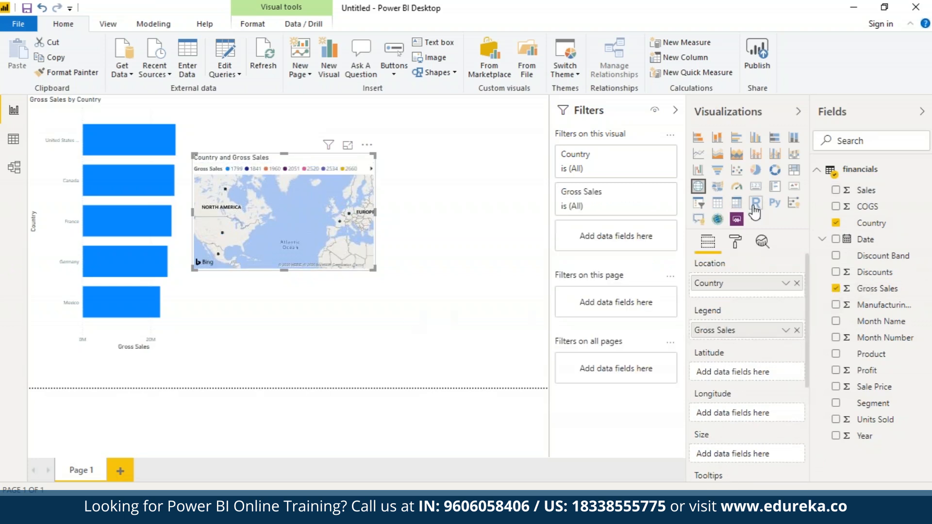
click(720, 191)
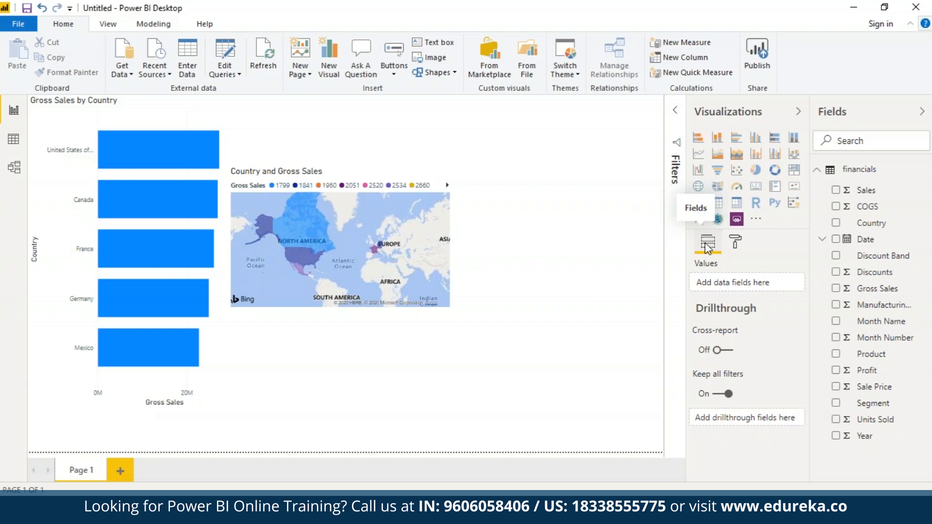
Step: Examine the filled map's formatting options, including the auto zoom setting in its map controls
click(734, 243)
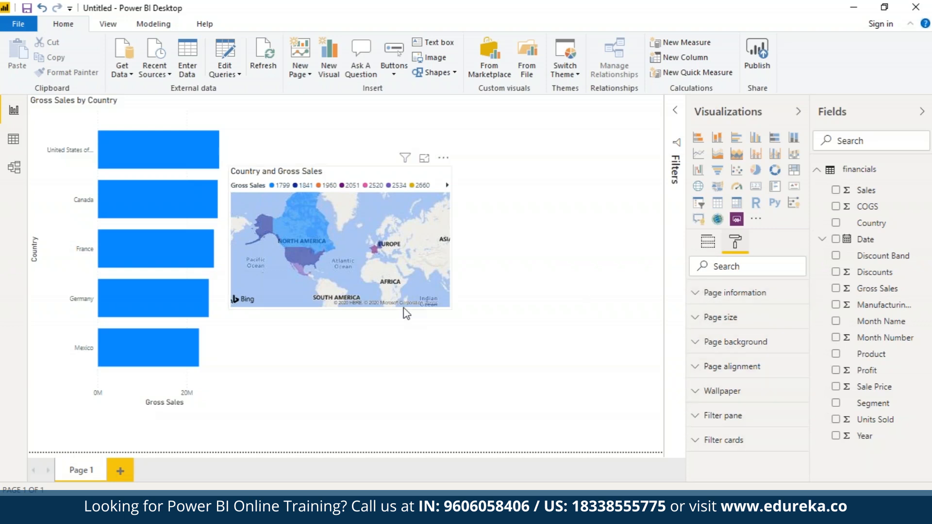
click(416, 281)
click(732, 343)
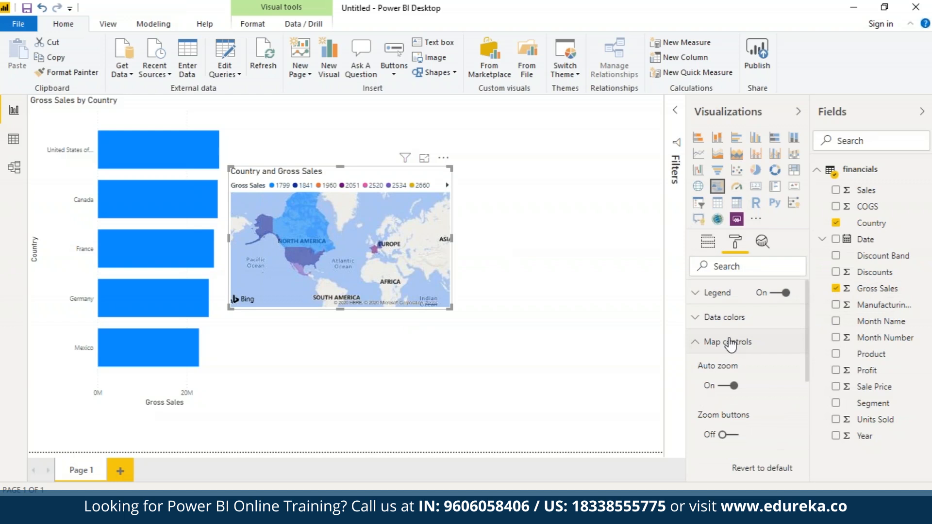
click(729, 387)
click(707, 241)
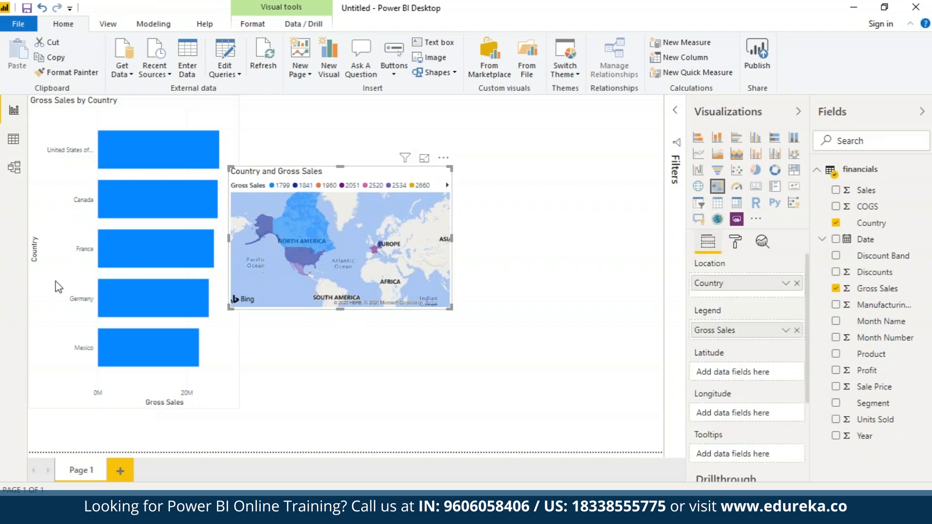
Step: Cross-filter the map through the bar chart by selecting Canada and France, leaving France selected
mouse_move(137, 264)
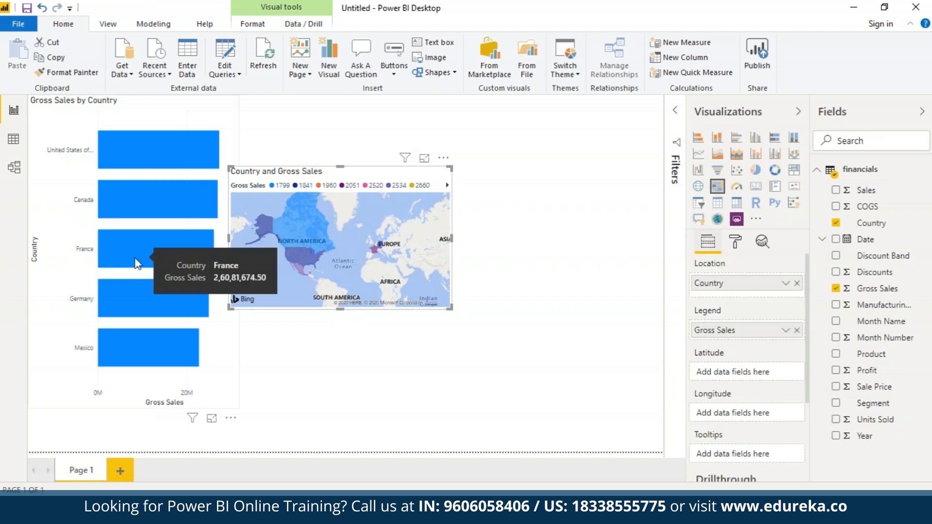
click(139, 206)
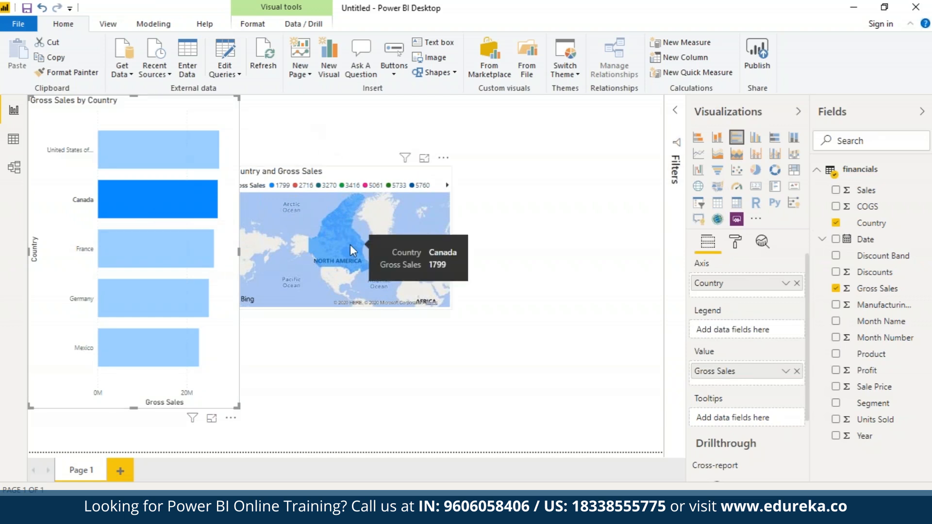
click(184, 115)
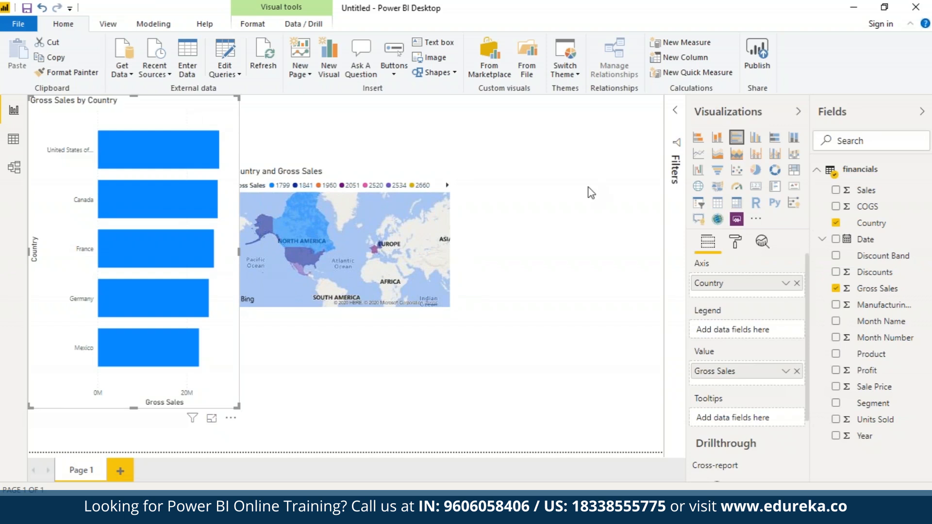
click(165, 203)
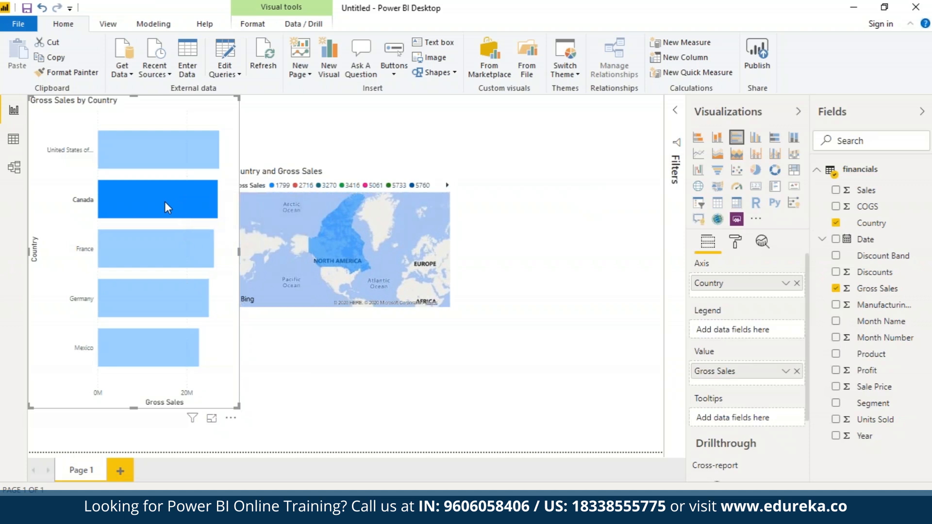
click(172, 145)
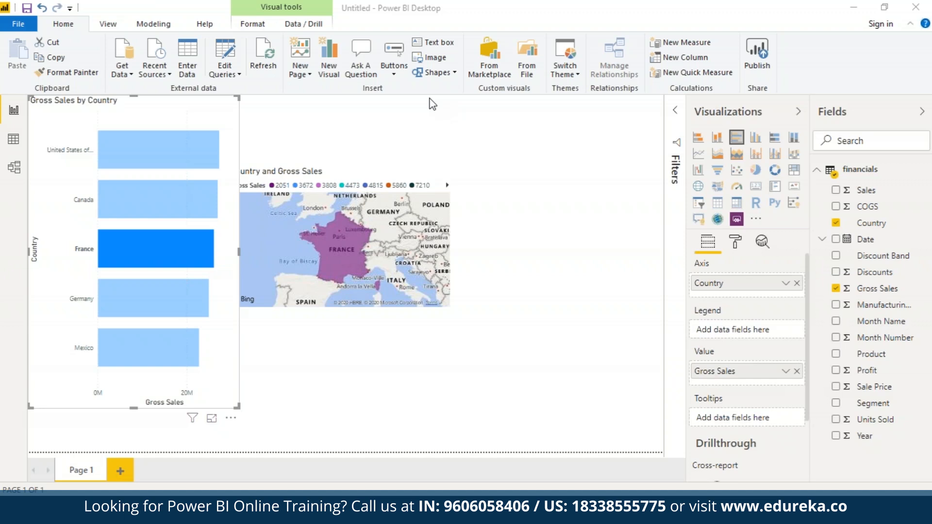
click(429, 103)
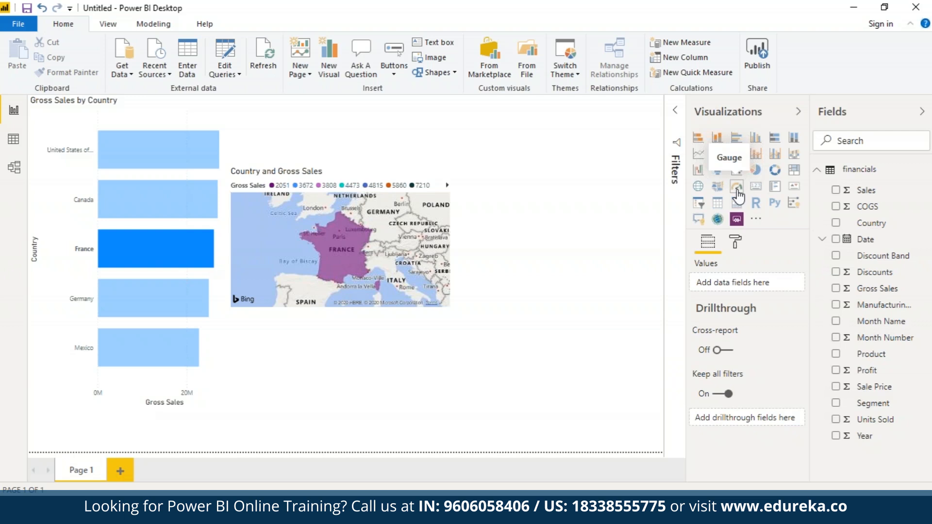
Step: Add a gauge visual and size it to fill the space directly beneath the filled map
click(737, 191)
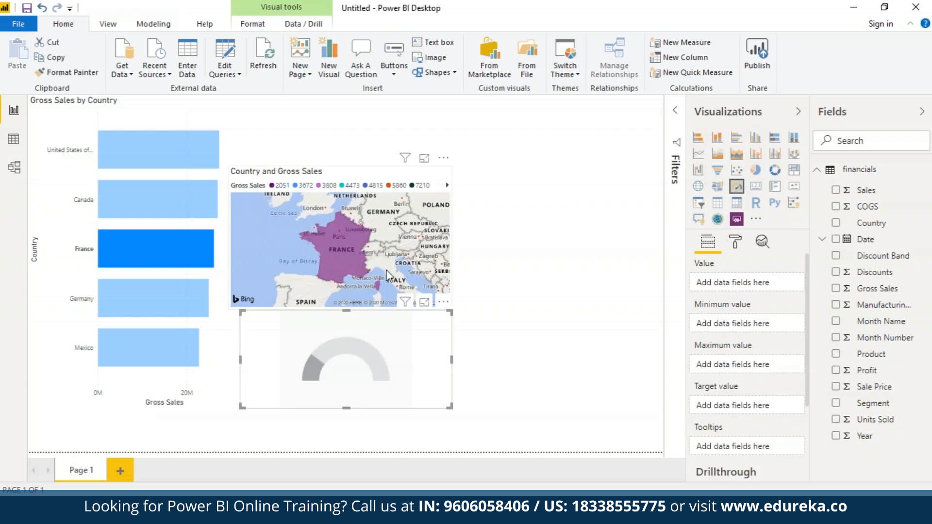
drag(365, 388, 355, 390)
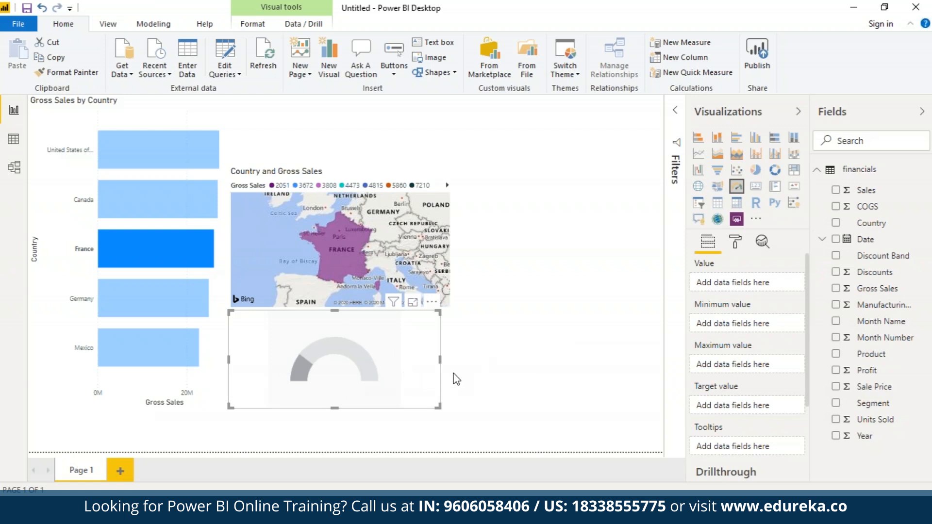
drag(441, 357, 452, 362)
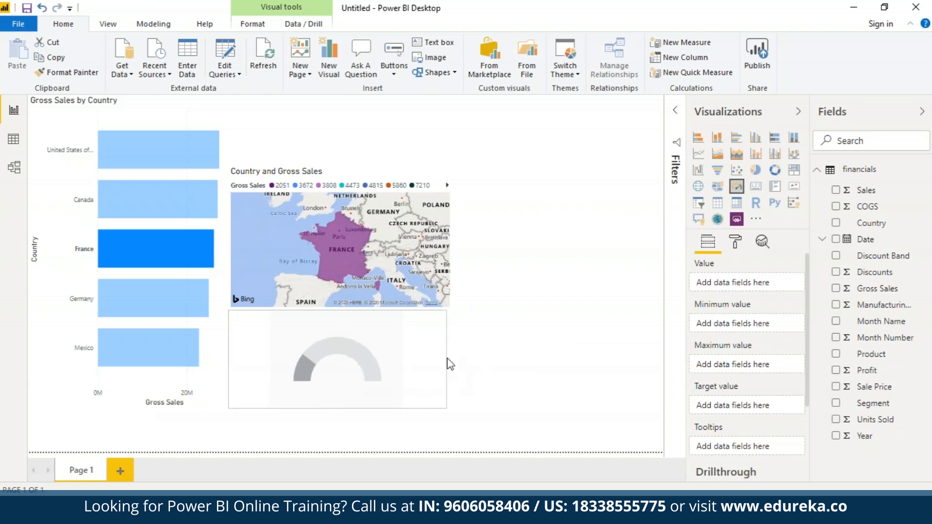
drag(340, 408, 339, 439)
click(315, 338)
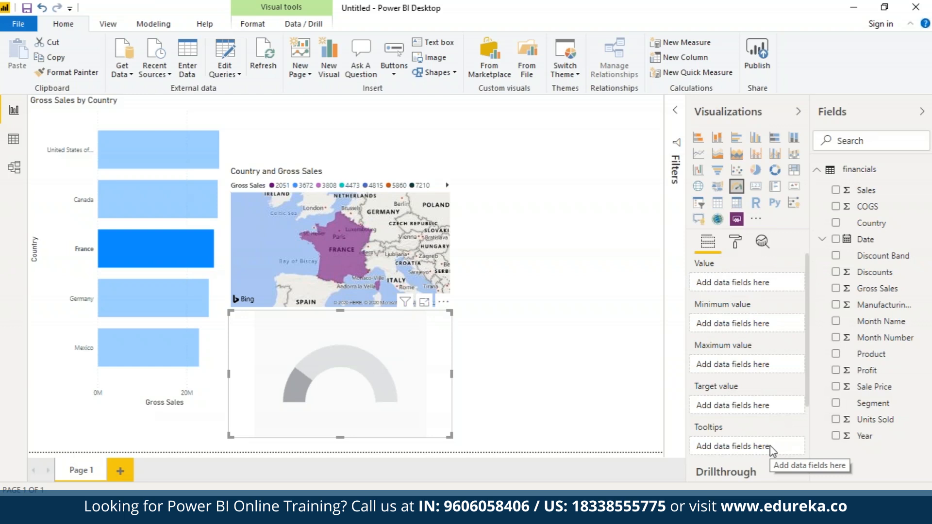
Step: Assign Gross Sales as the gauge's value
drag(878, 289, 746, 287)
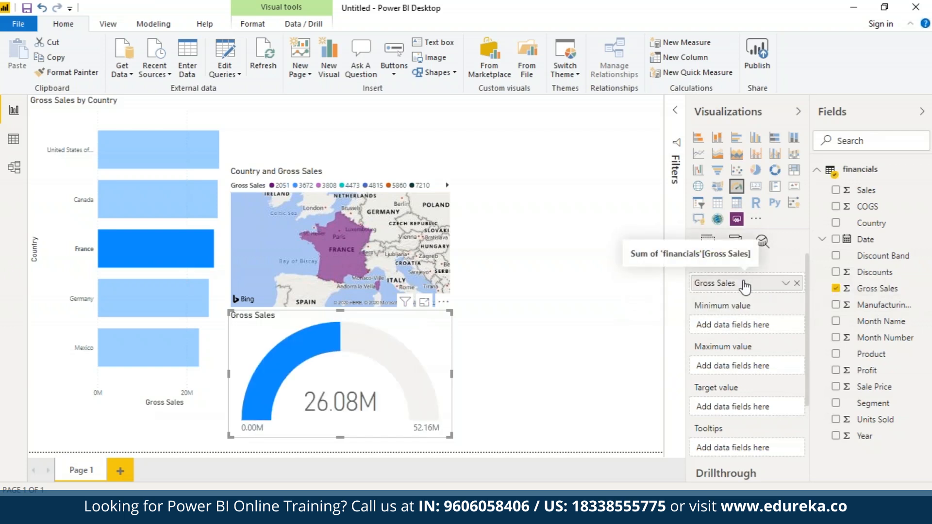
click(509, 433)
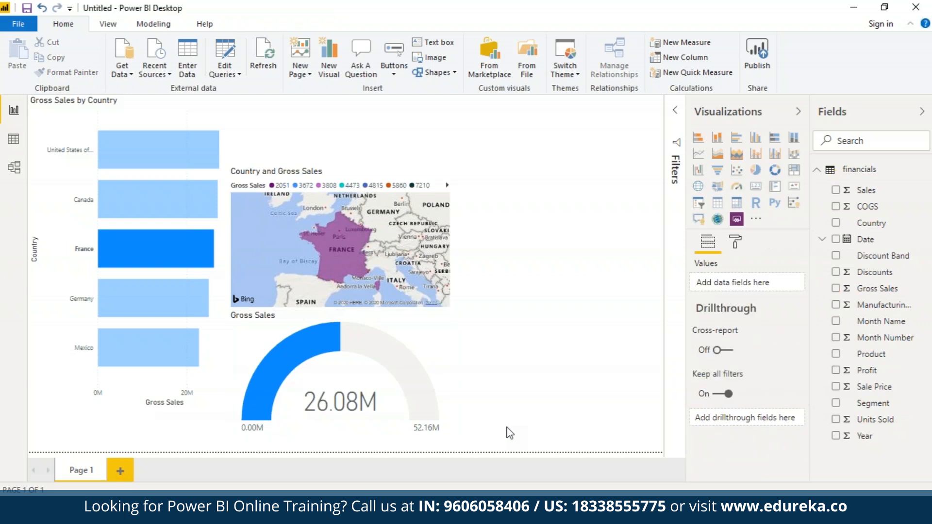
click(359, 393)
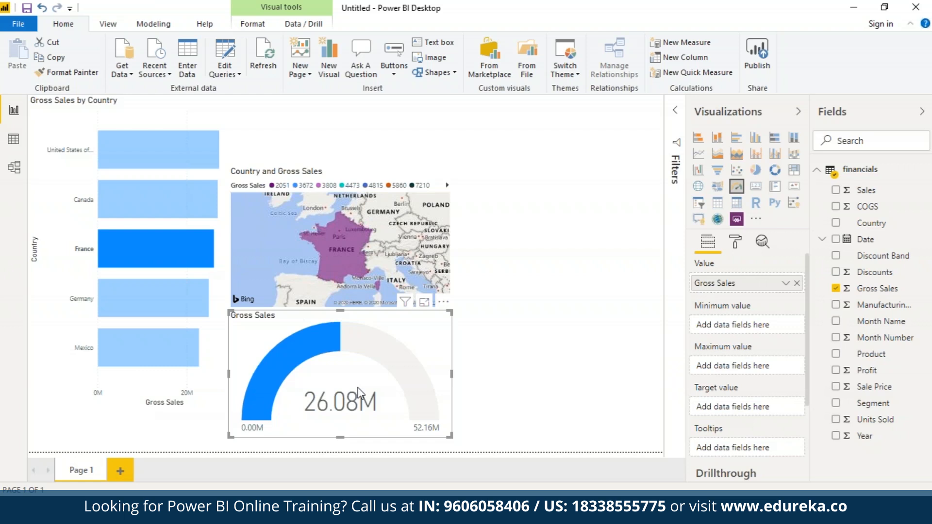
click(516, 379)
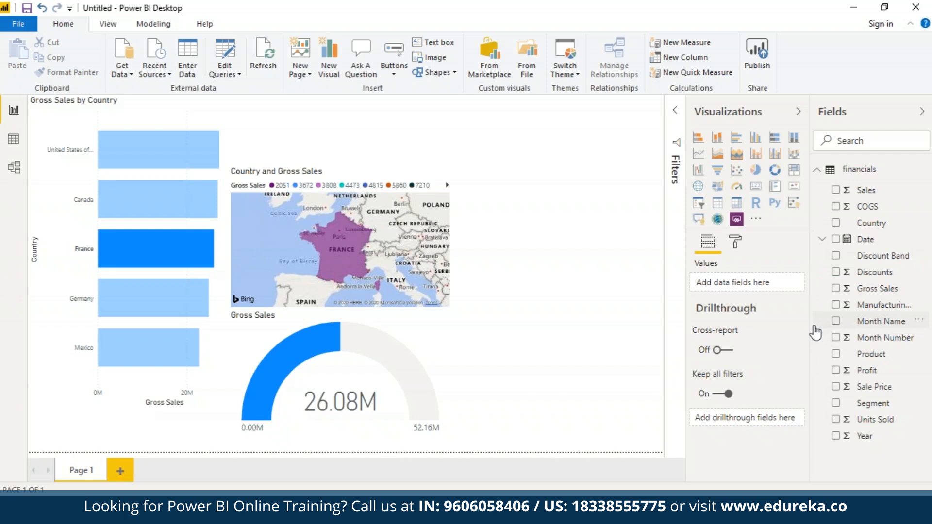
Step: Cross-filter the map and gauge through the bar chart by selecting Canada, United States of America and Germany in turn, leaving Germany selected
click(141, 184)
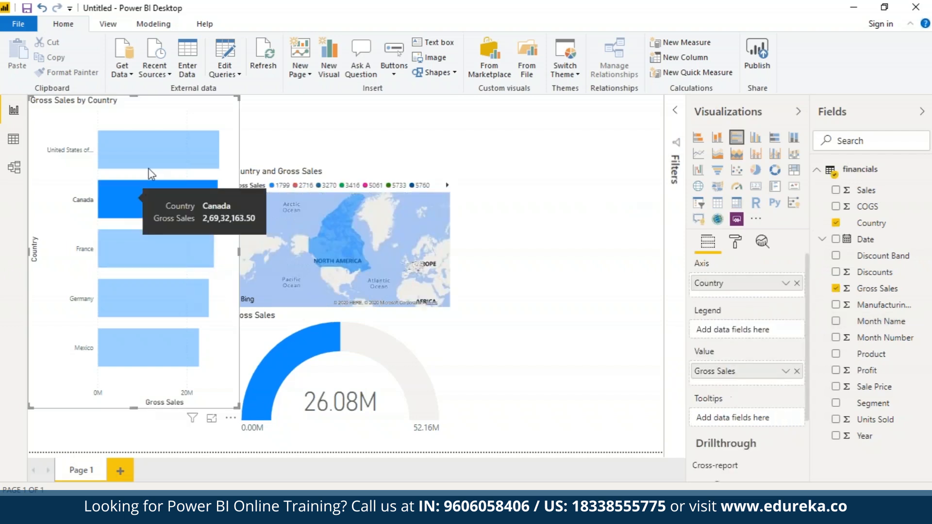
click(157, 151)
click(111, 308)
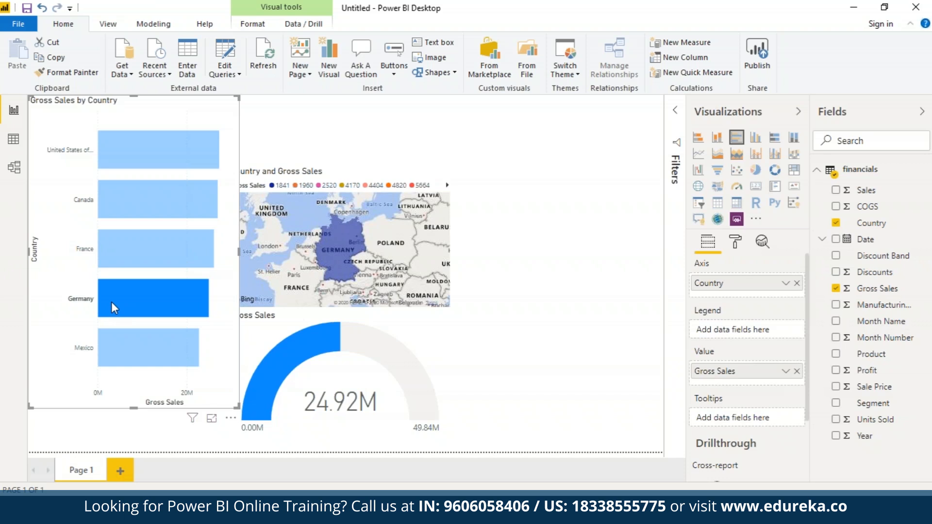
click(572, 372)
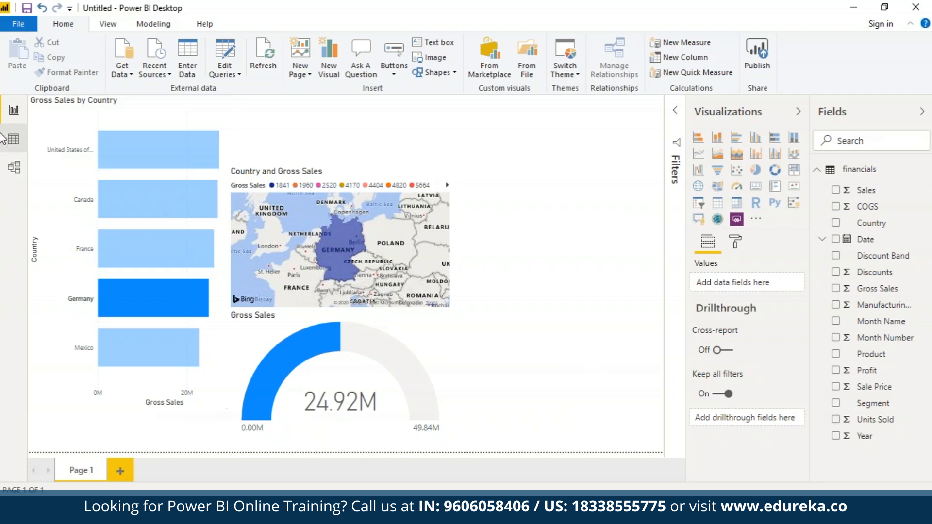
Step: Examine the financials table's data across its columns through to Month Name and Year
click(15, 141)
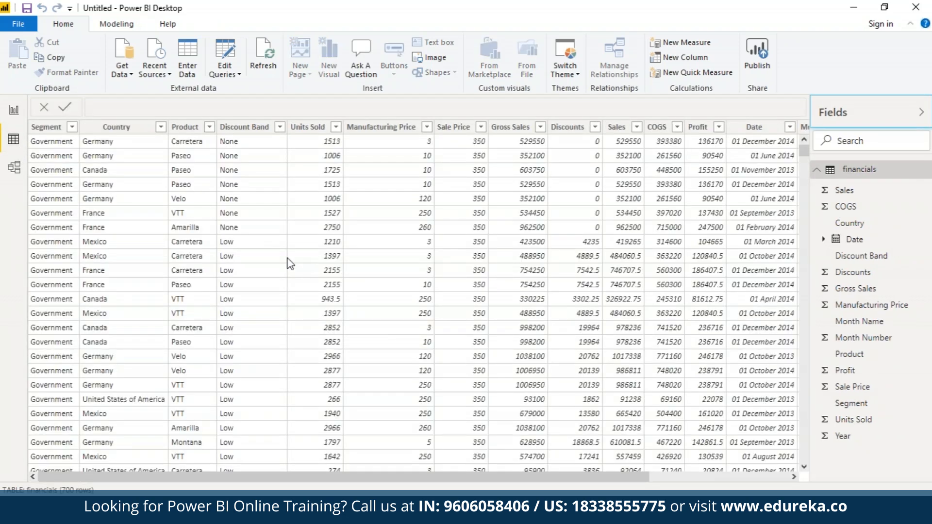
click(461, 213)
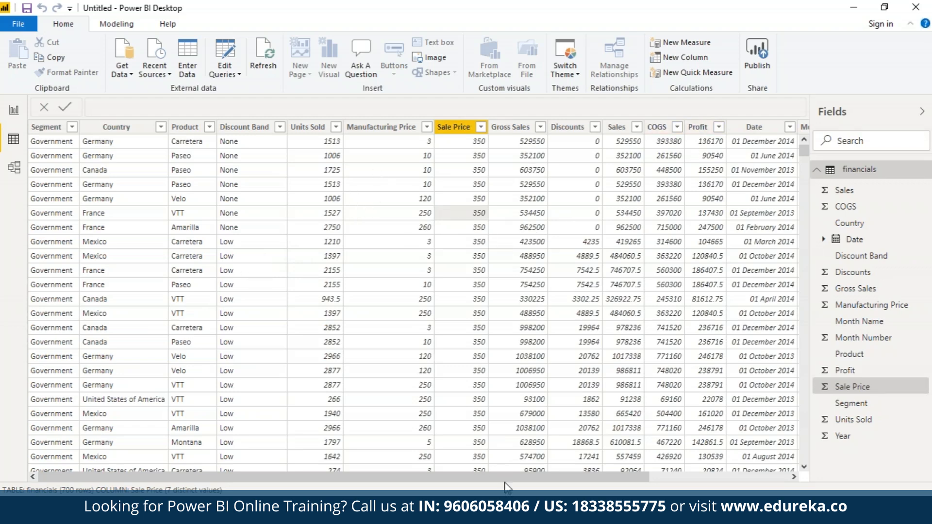
drag(506, 479, 827, 474)
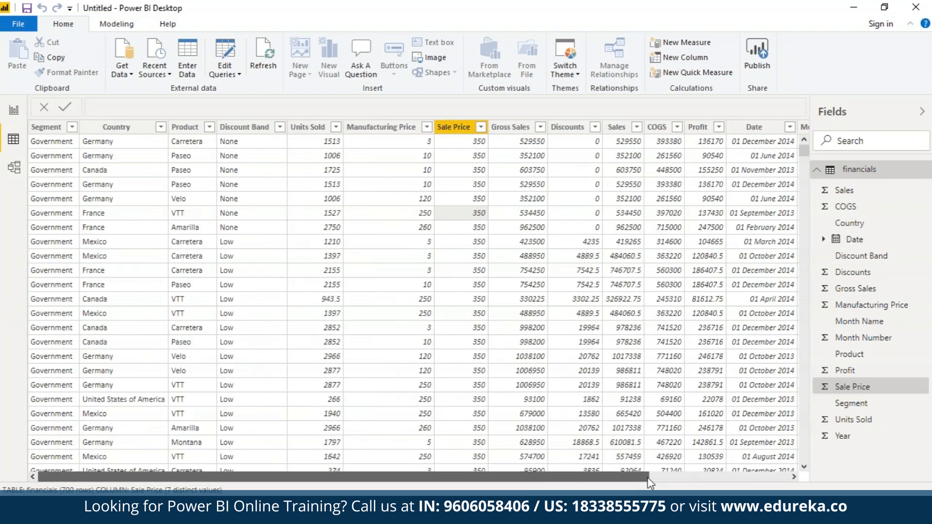
drag(637, 482, 775, 480)
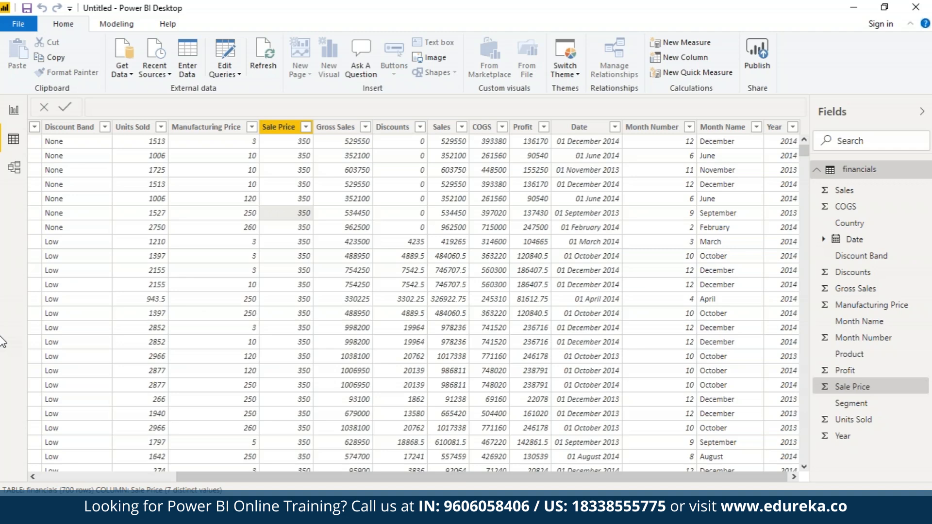
Step: Create a calculated table and begin its formula with an opening parenthesis and CALENDAR(2016,1,1), followed by empty parentheses for the end date
click(116, 26)
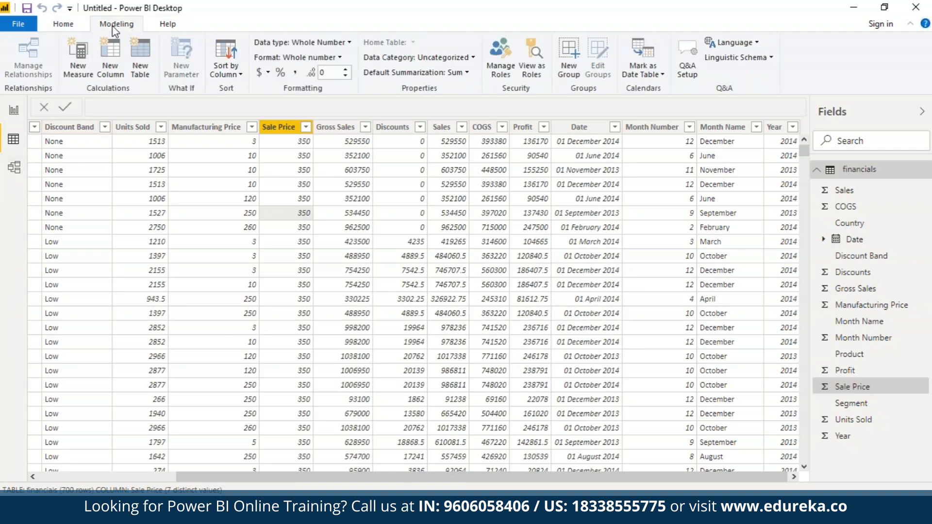
click(139, 57)
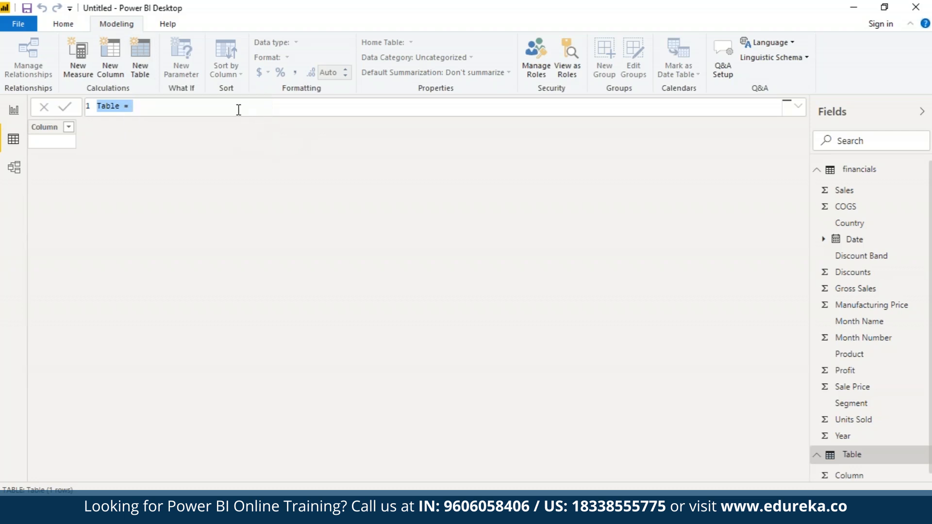
click(236, 108)
text(()
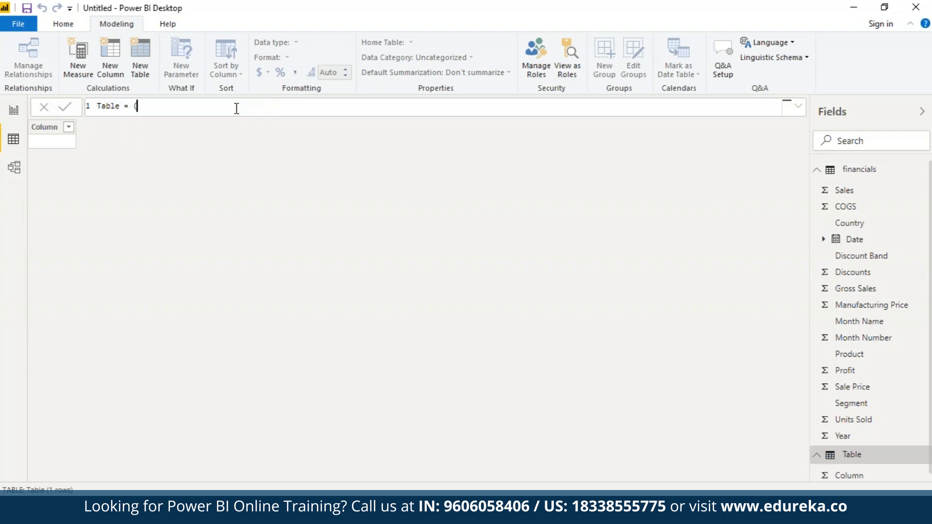
key(shift+Return)
text(ca)
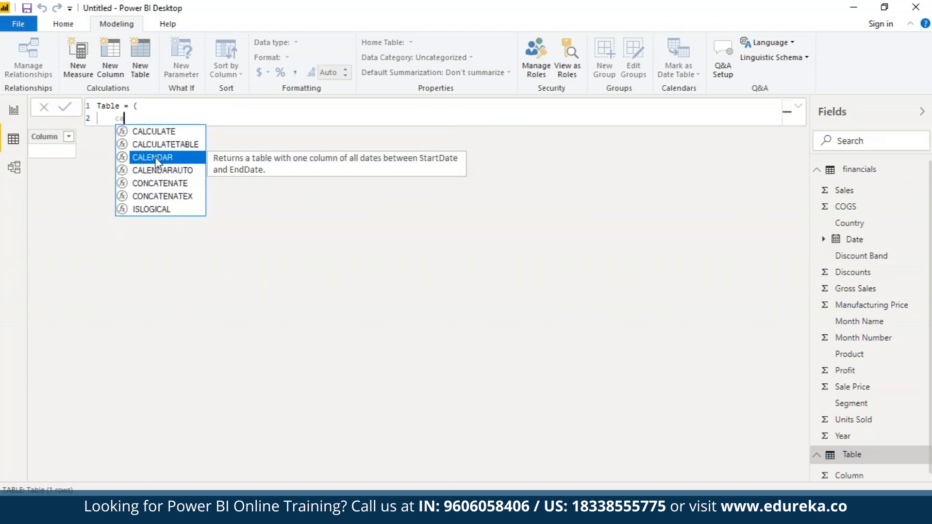
click(155, 159)
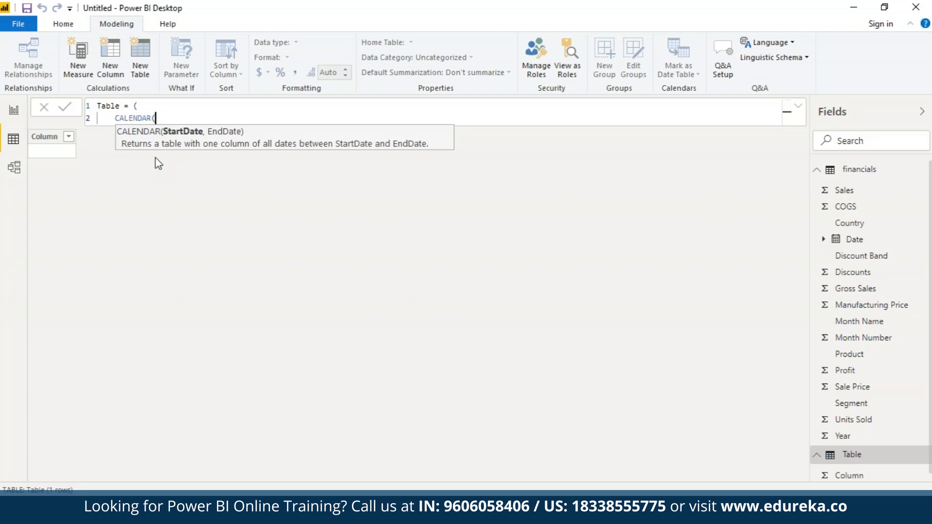
text(2016,1,1)
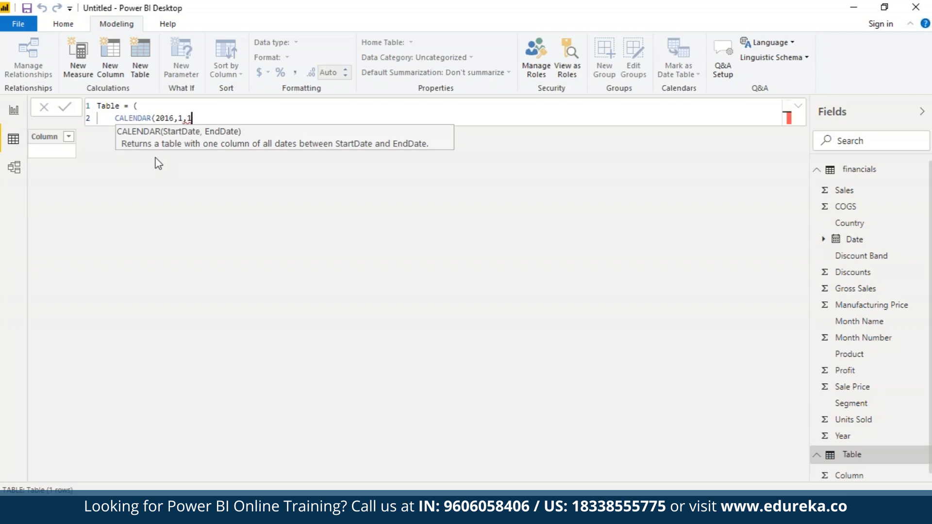
text(),()
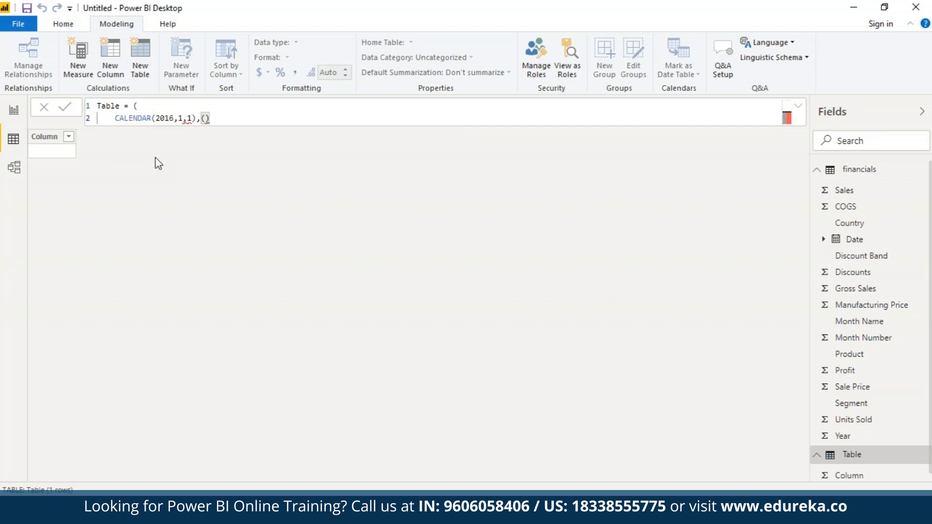
Step: Change the formula's start date values to 2013,1,1 and enter 2014,12,31 as the end date values
click(172, 117)
key(Right)
key(Right)
key(Right)
key(Right)
key(Right)
key(Right)
text(2014,12,31)
Step: Wrap both CALENDAR arguments in DATE functions on separate lines, as DATE(2013,1,1) and DATE(2014,12,31), close the parentheses and commit the table formula
click(156, 118)
text(()
key(Left)
key(shift+Return)
text(DATE)
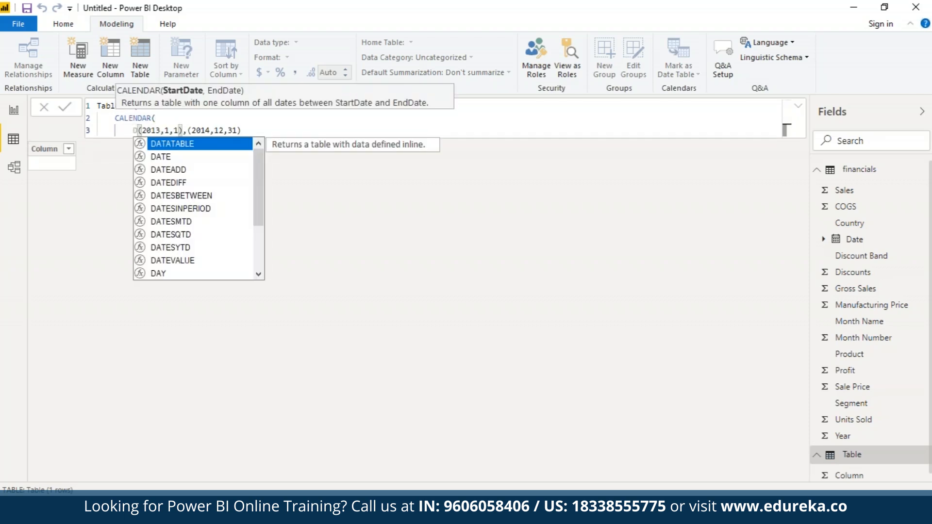
click(202, 130)
key(shift+Return)
text(DA)
key(Down)
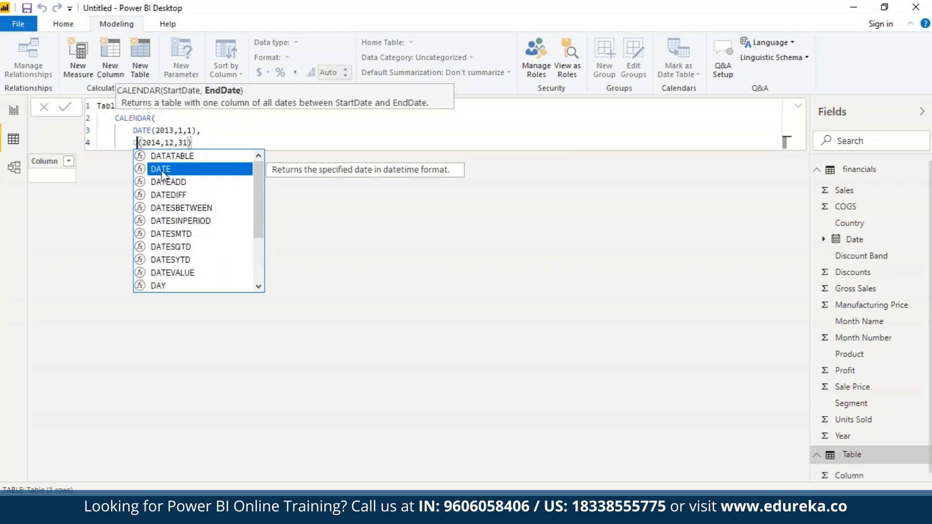
key(Tab)
text()))
key(Return)
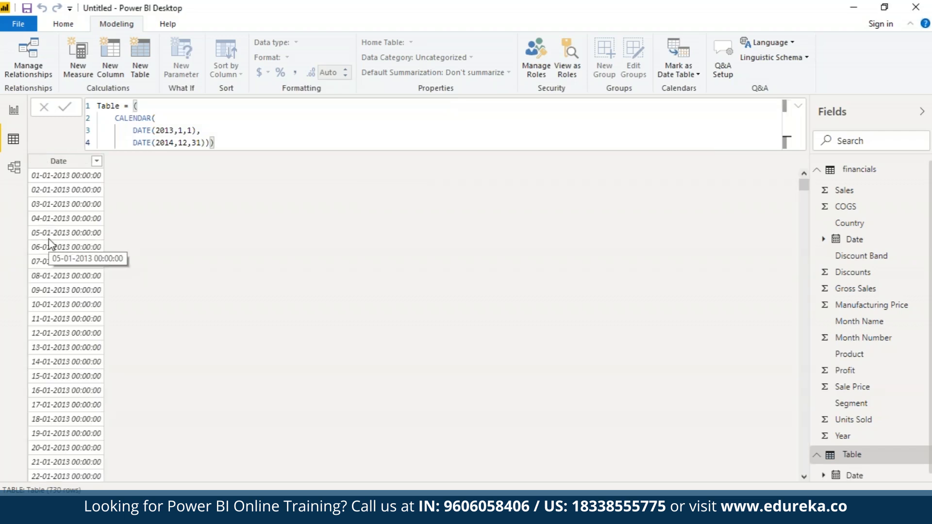
Step: Change the data type of the calendar table's Date column to Date
click(55, 163)
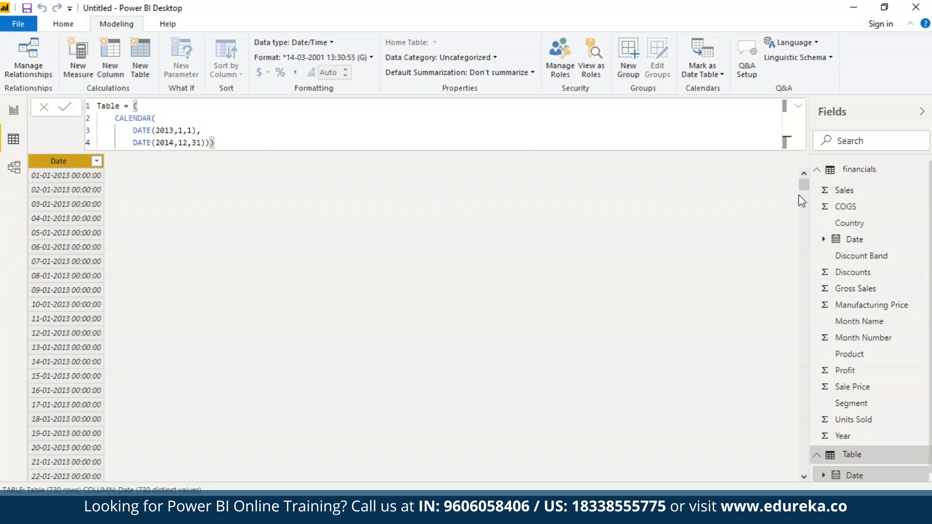
mouse_move(803, 184)
mouse_down()
mouse_move(796, 461)
mouse_move(797, 189)
mouse_move(817, 480)
mouse_move(806, 184)
mouse_up()
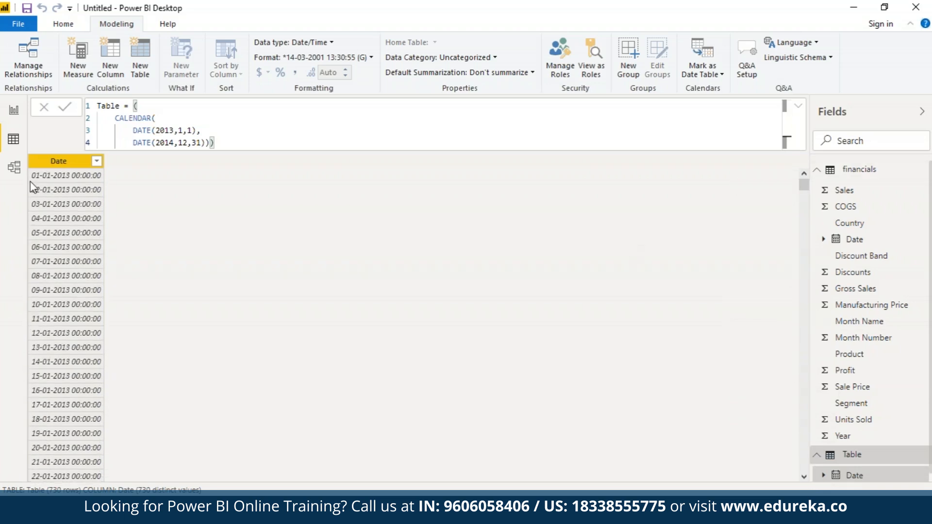
click(97, 162)
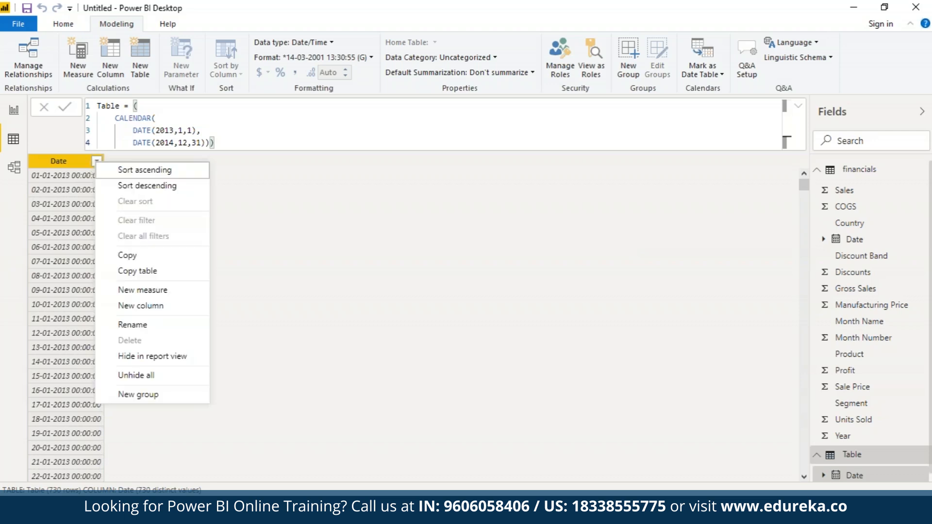
click(77, 163)
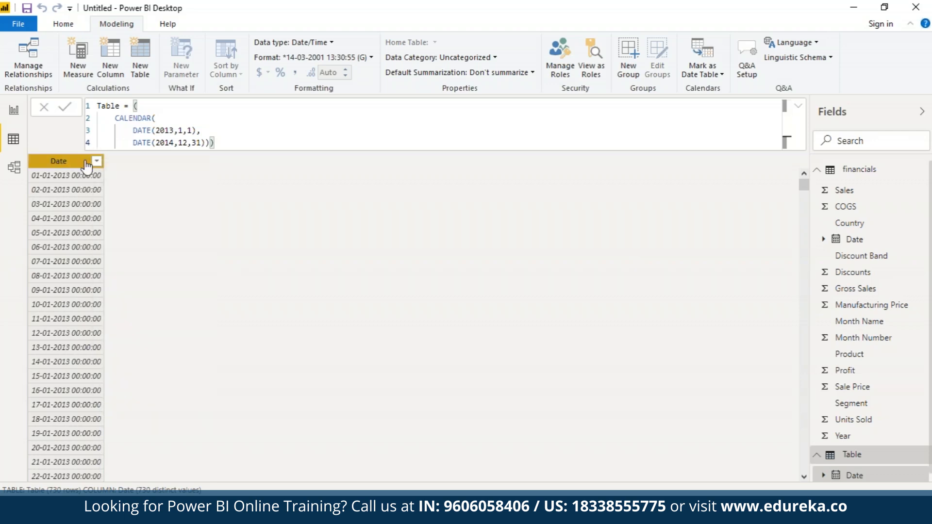
click(328, 44)
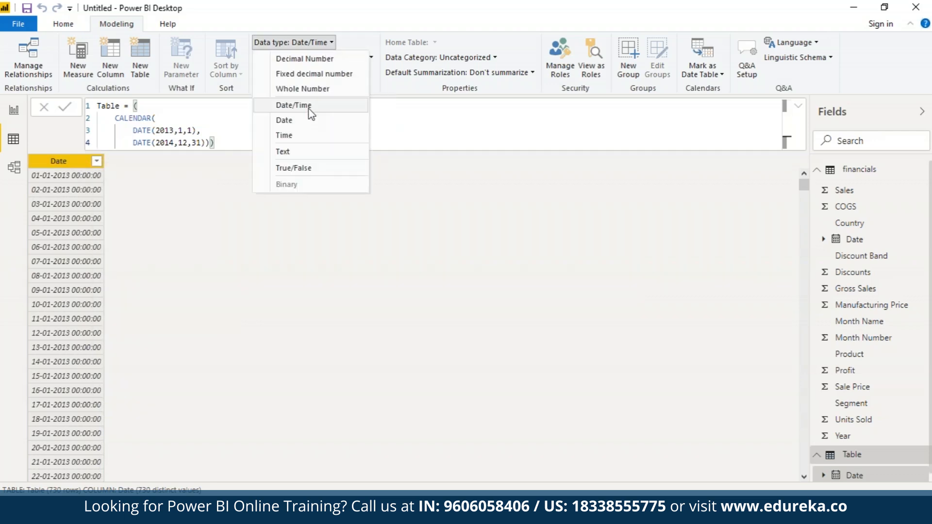
click(307, 127)
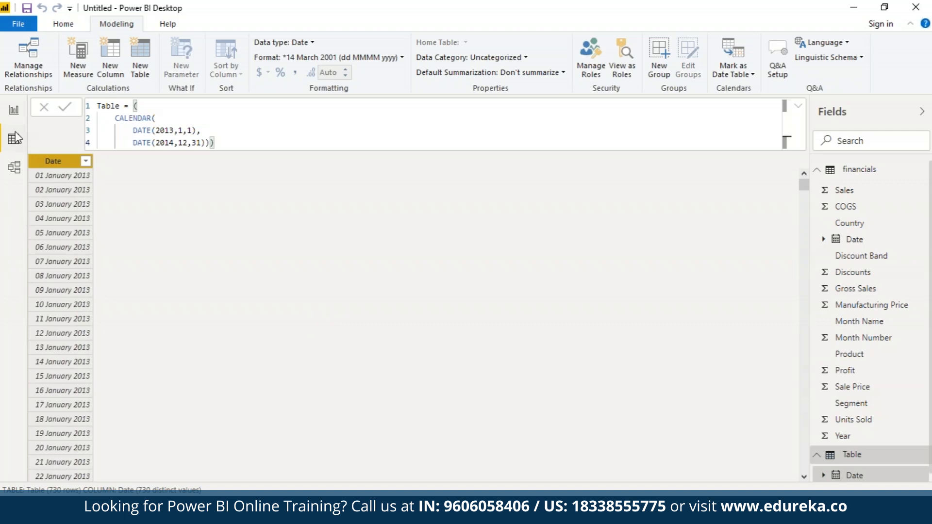
Step: Return to the report page, add a clustered column chart and place it directly to the right of the map
click(19, 109)
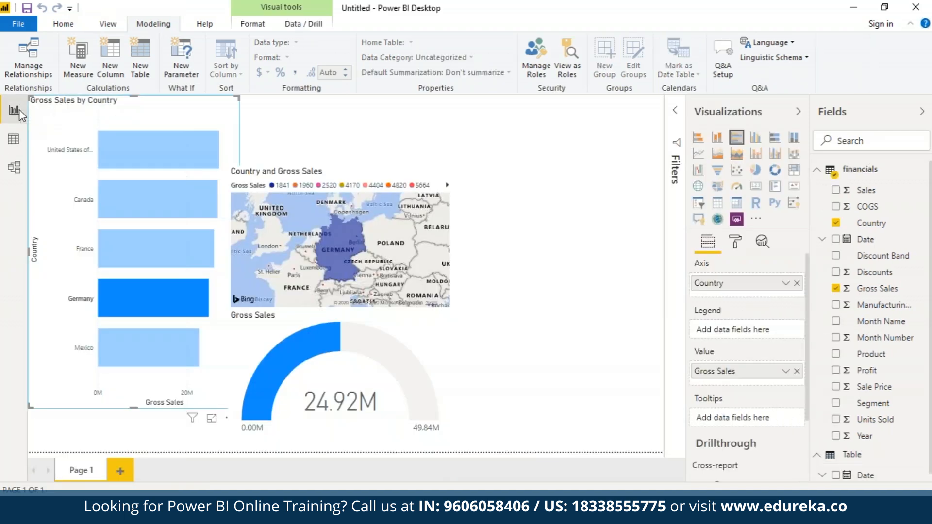
click(533, 252)
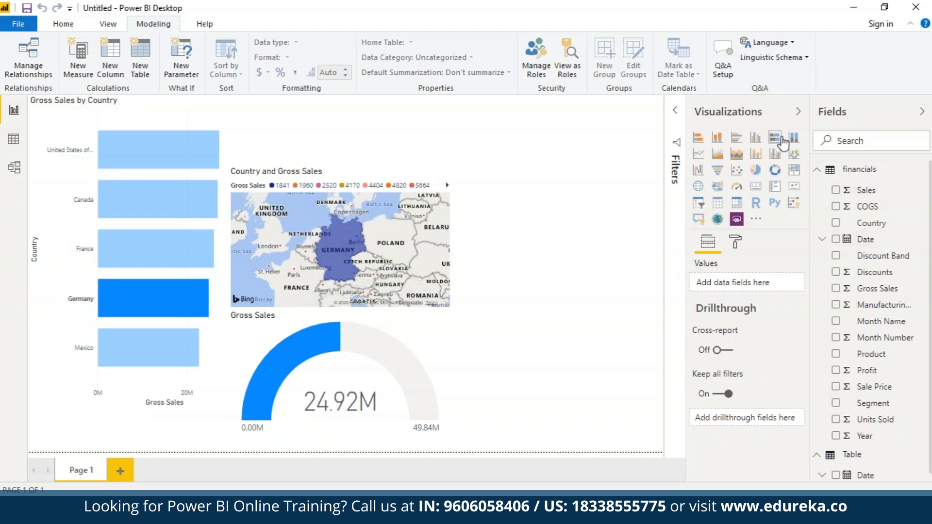
click(755, 138)
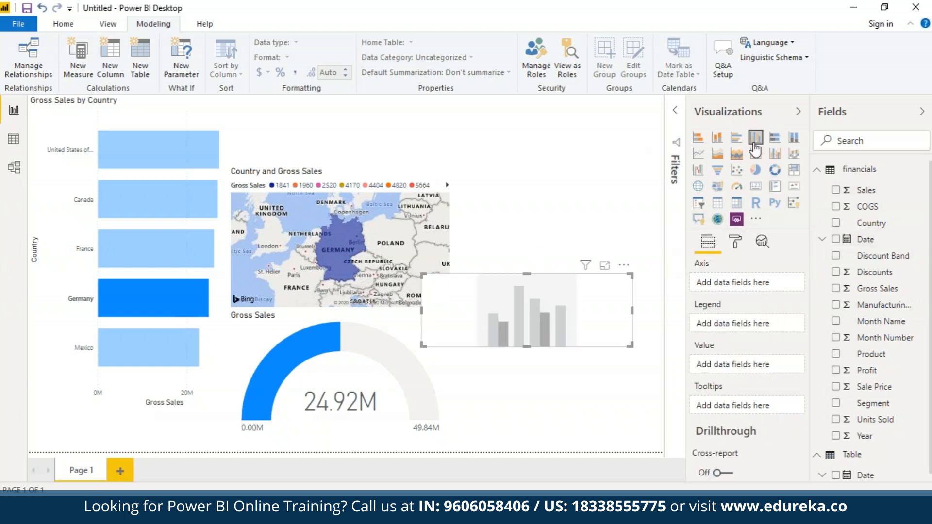
drag(504, 312, 539, 218)
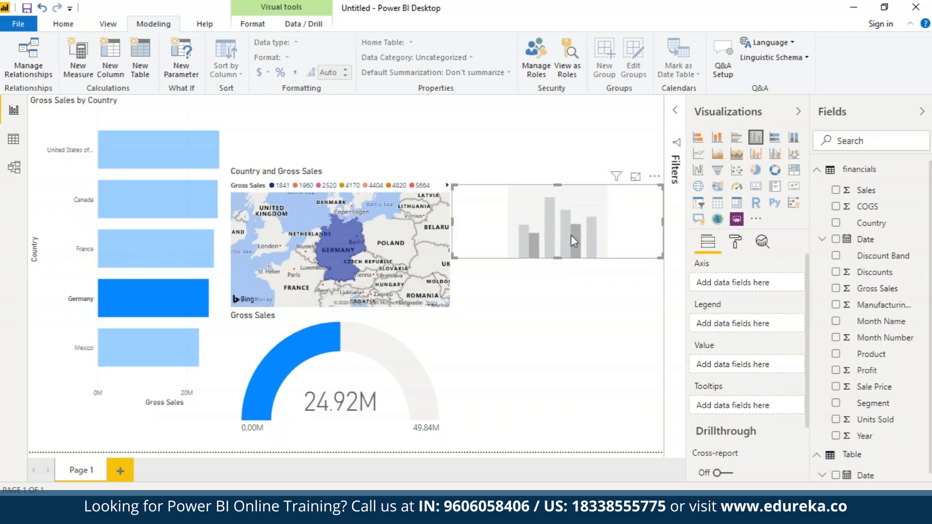
Step: Extend the new column chart down to the map's lower edge, with the financials Date on its axis and Sales as its value
drag(557, 258, 557, 309)
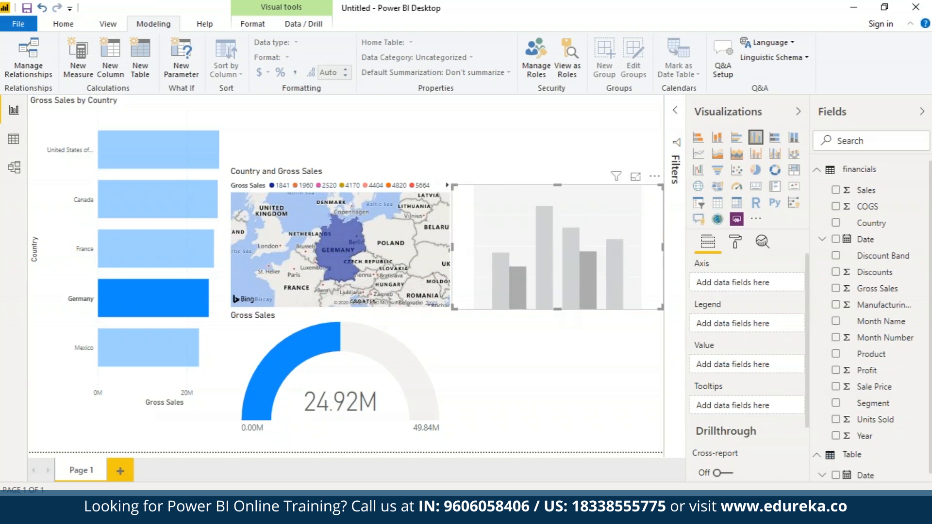
click(867, 240)
drag(869, 246, 748, 284)
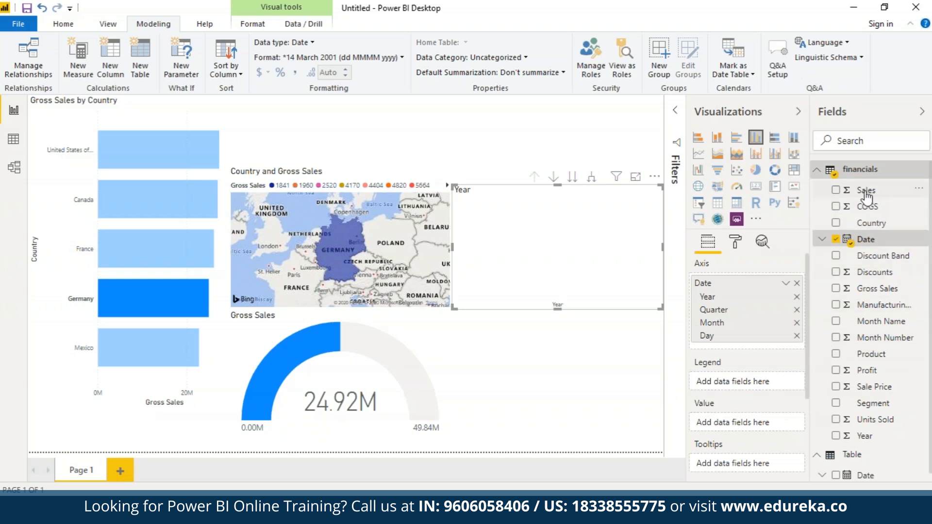
drag(867, 196, 742, 427)
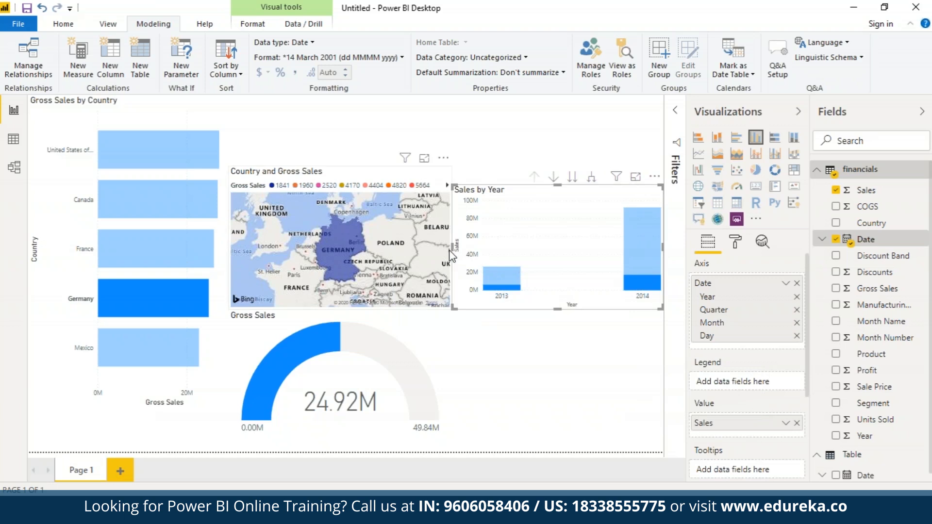
Step: Cross-highlight the other visuals by the 2014 column of the sales chart
mouse_move(661, 263)
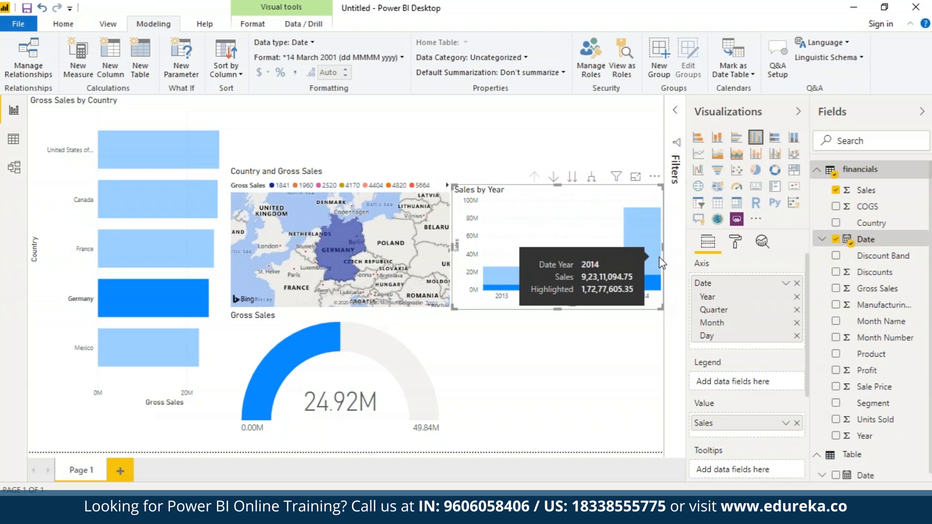
click(639, 232)
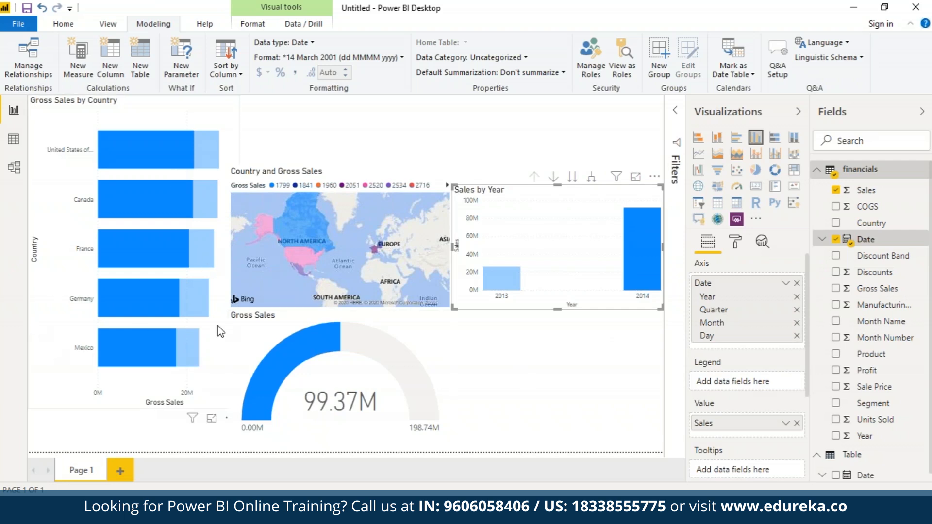
click(592, 398)
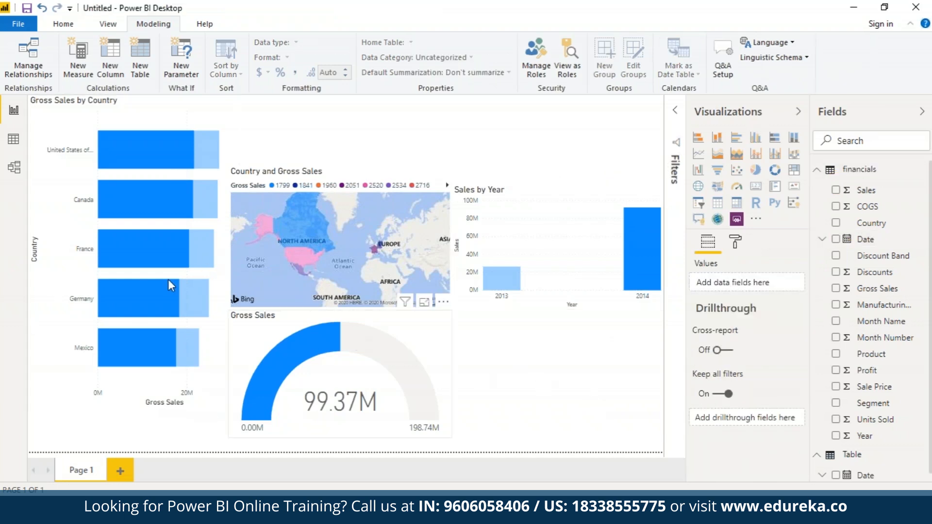
Step: Clear the cross-highlighting and reduce the column chart's date axis to the Quarter level only
click(126, 249)
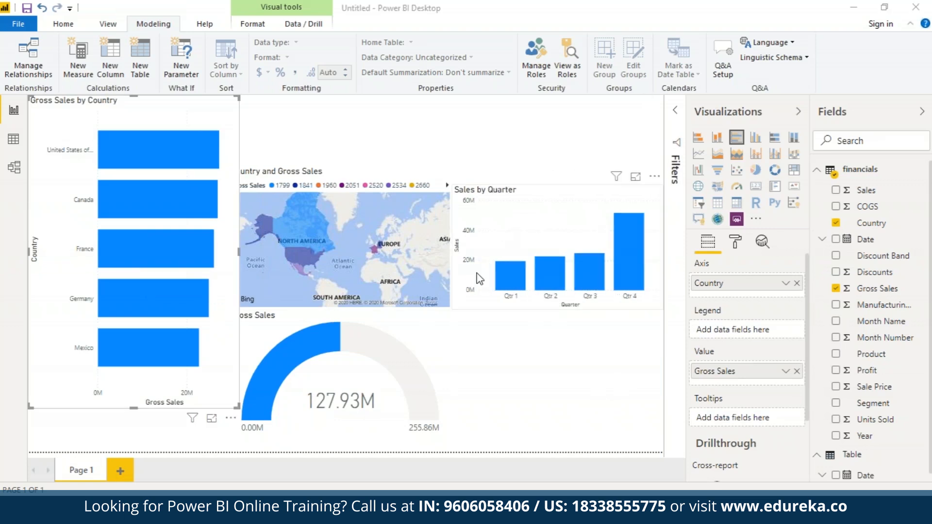
click(555, 242)
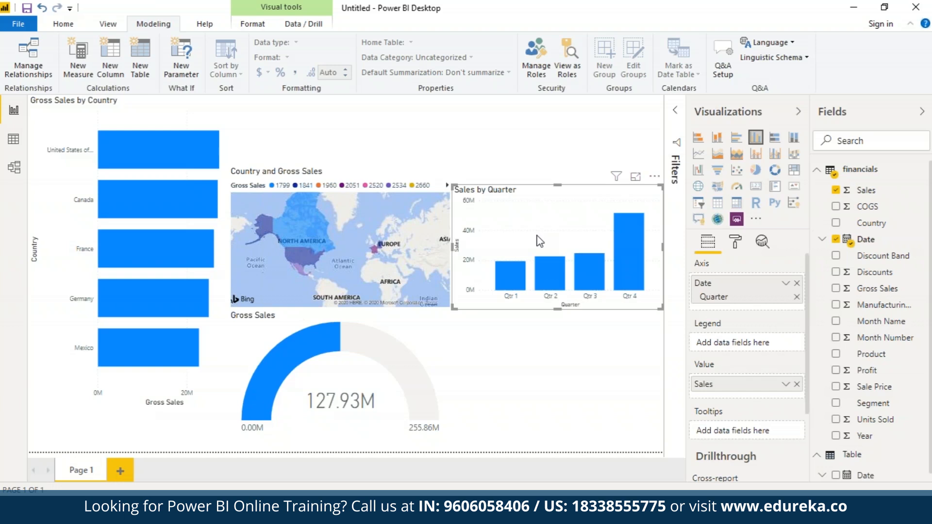
click(728, 48)
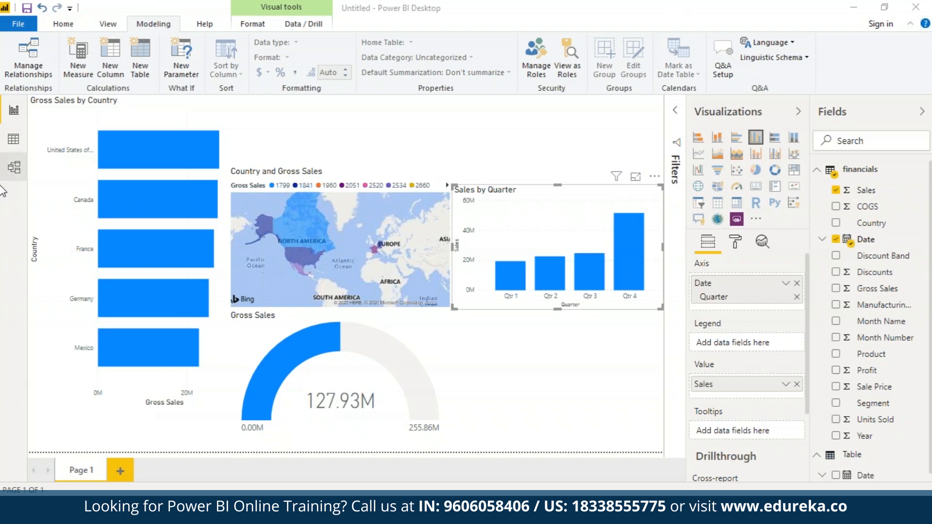
Step: Create a relationship in the model from the calendar table's Date column to the financials table's Date column, and return to the report page
click(14, 165)
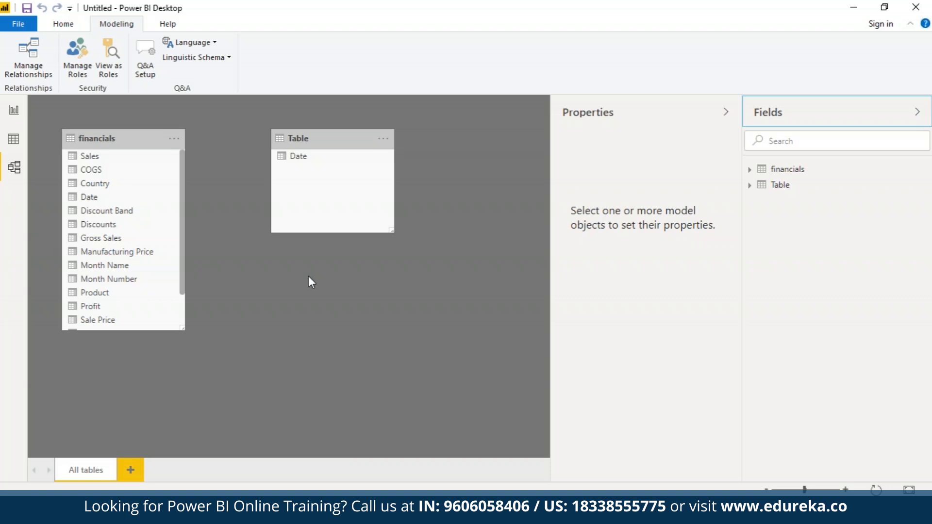
click(267, 156)
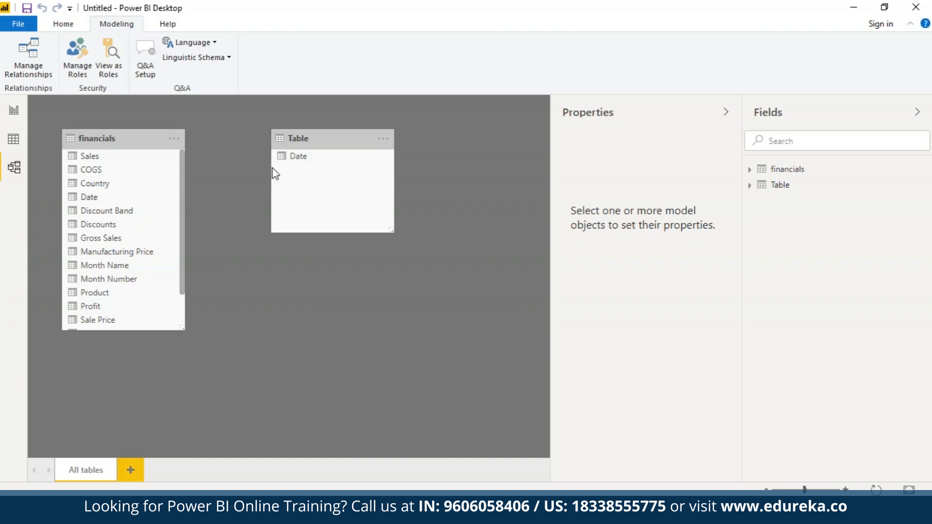
click(282, 159)
drag(280, 159, 215, 158)
drag(165, 201, 165, 201)
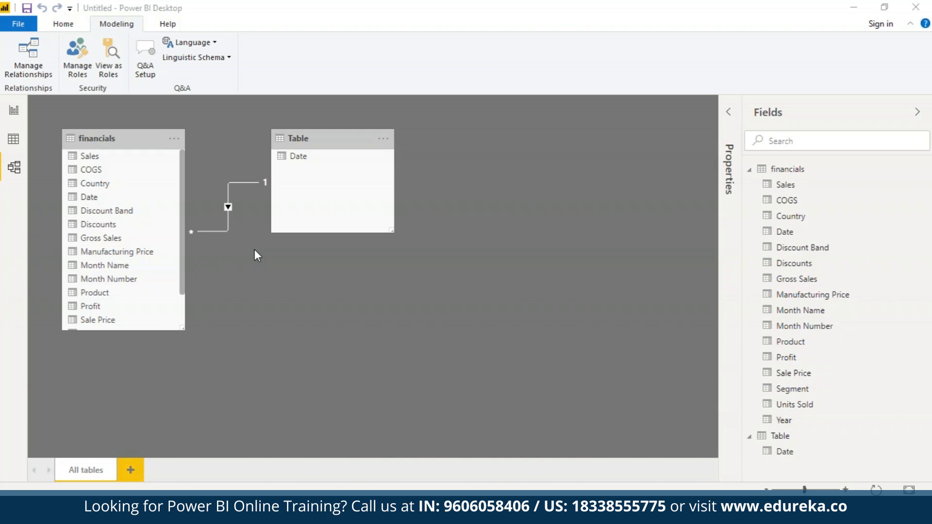
click(13, 111)
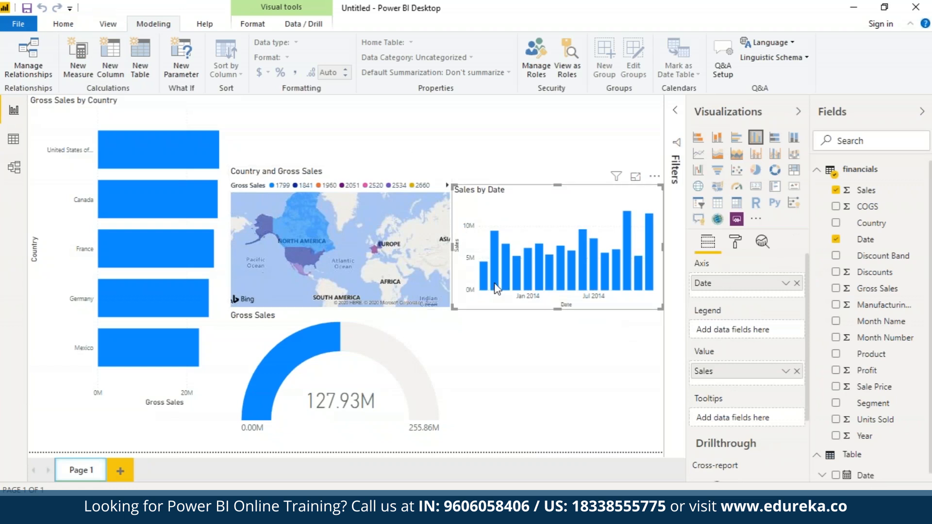
mouse_move(496, 284)
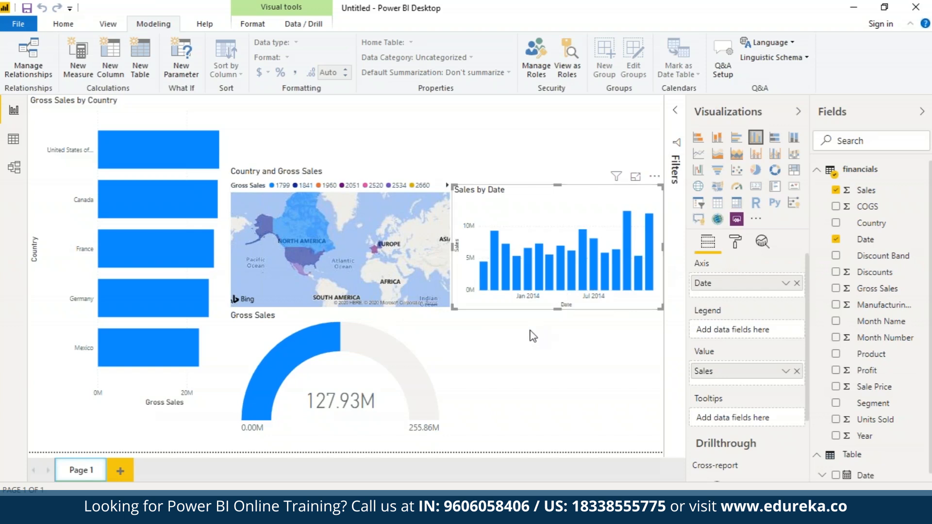
Step: Add a measure to the calendar table defined as New years sales = SUM(financials[ Sales])
click(723, 54)
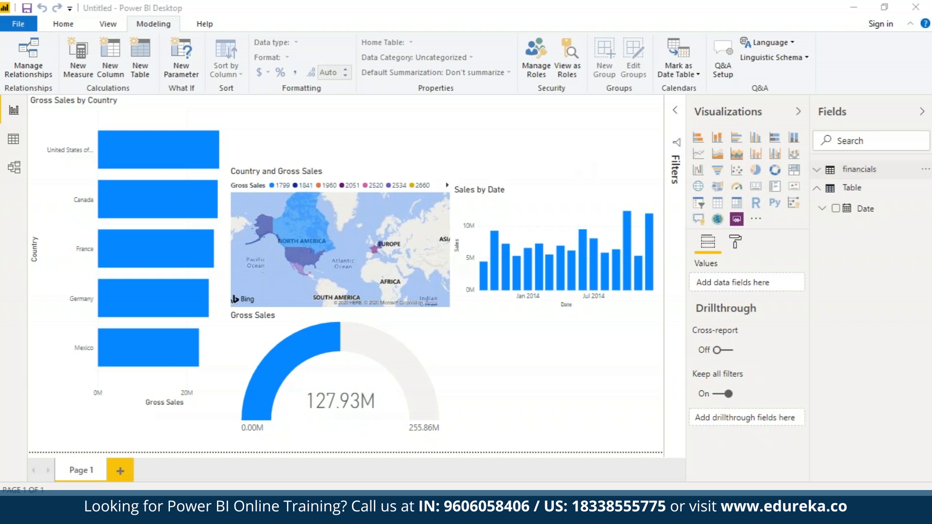
right_click(882, 215)
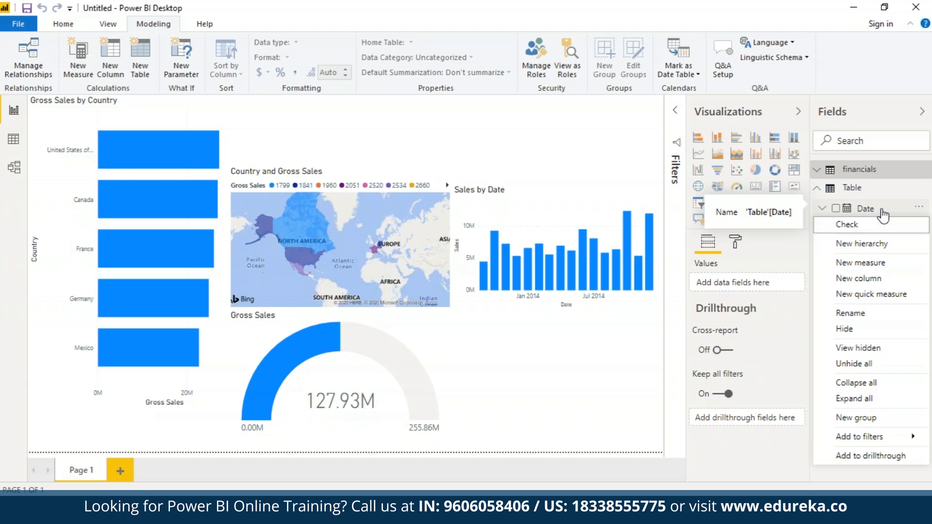
click(884, 265)
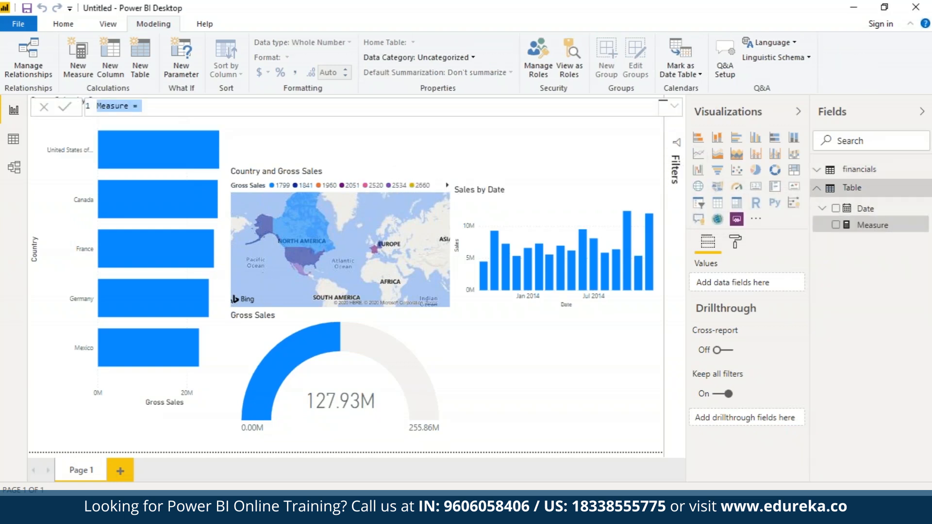
text(New yea)
text(rs sale)
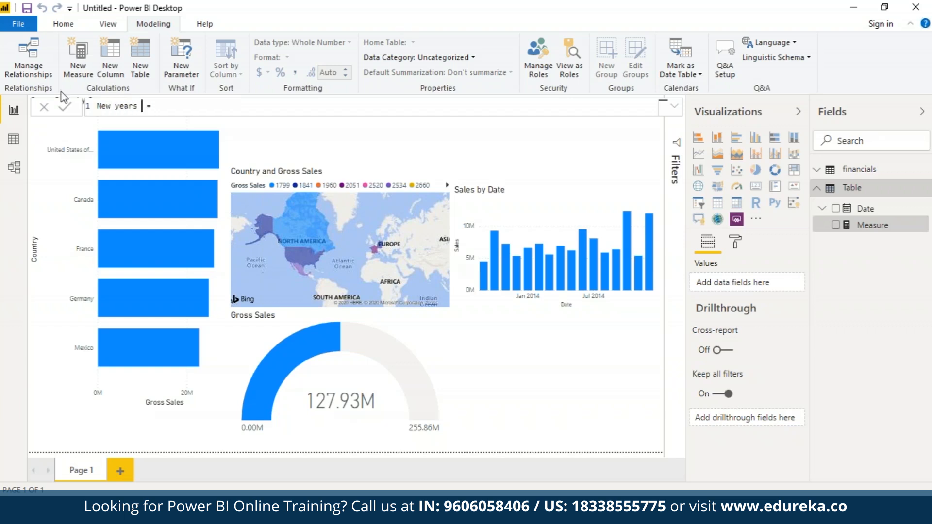
text(s)
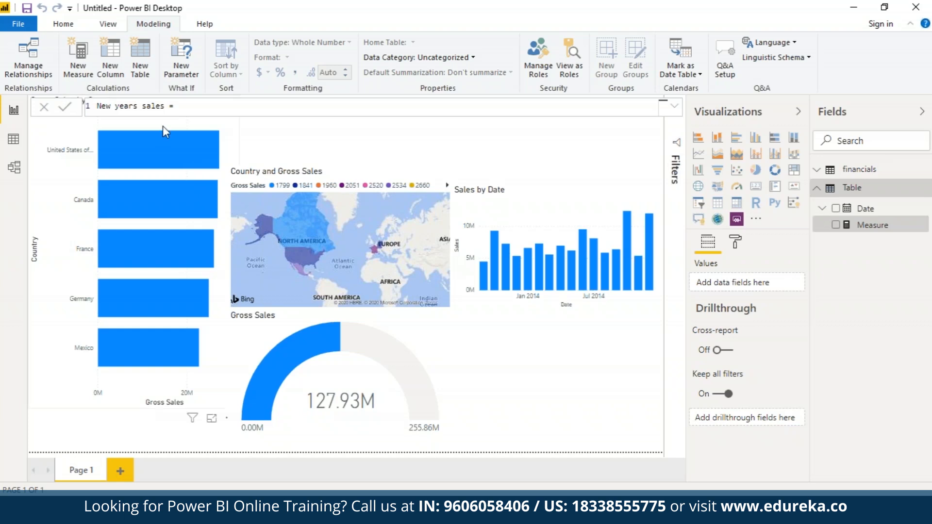
click(194, 108)
text(sum)
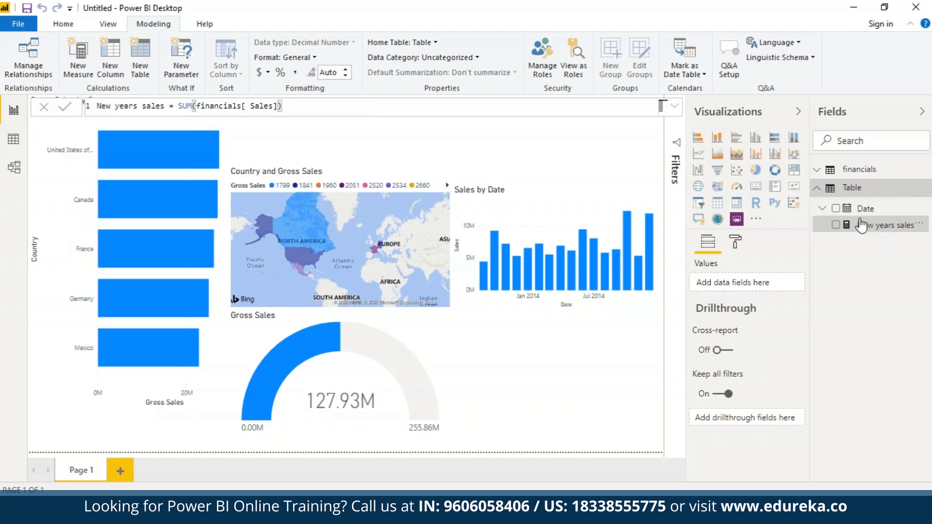
Step: Replace Sales in the column chart's values with the New years sales measure and add Gross Sales as a second value
drag(856, 227, 515, 286)
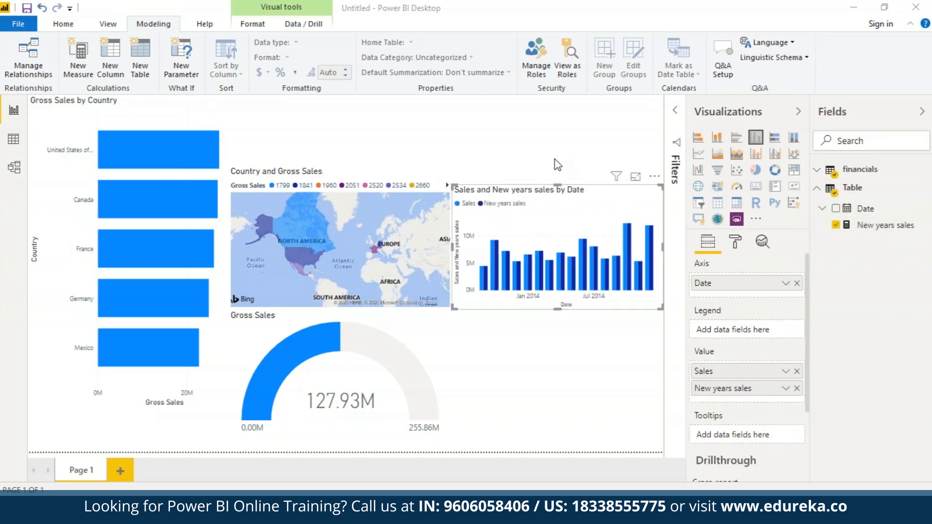
click(572, 227)
click(576, 193)
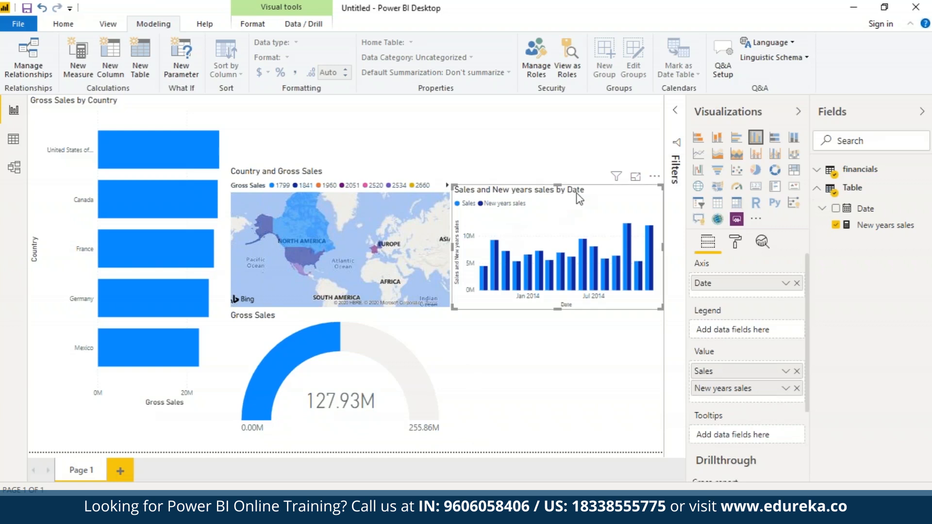
click(796, 372)
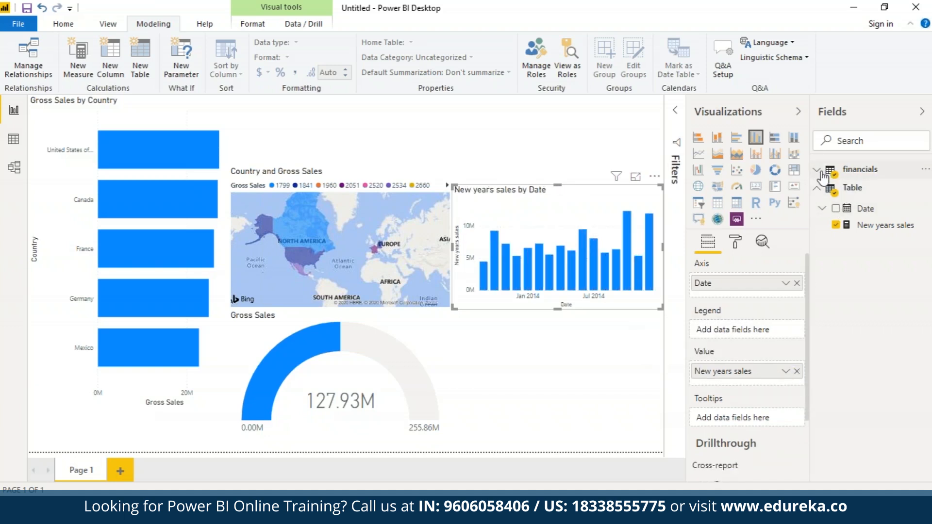
click(854, 168)
drag(876, 289, 752, 388)
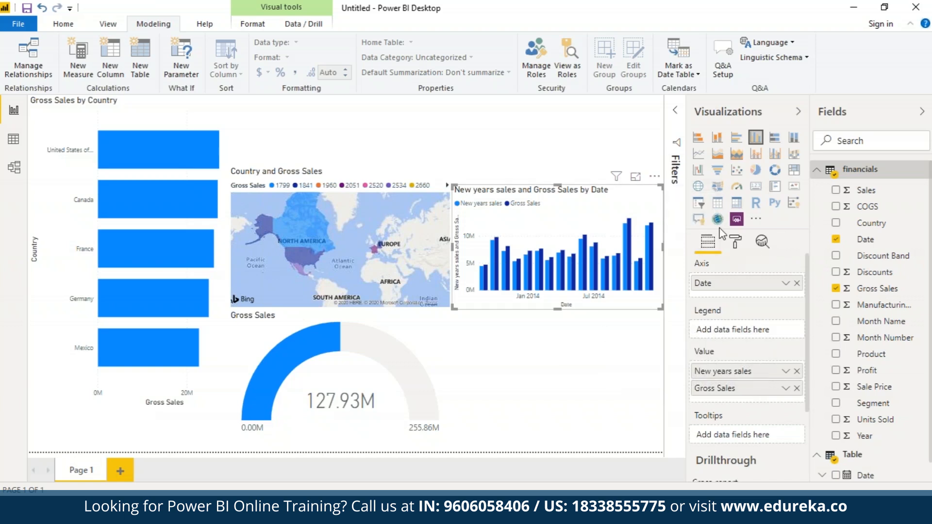
click(735, 242)
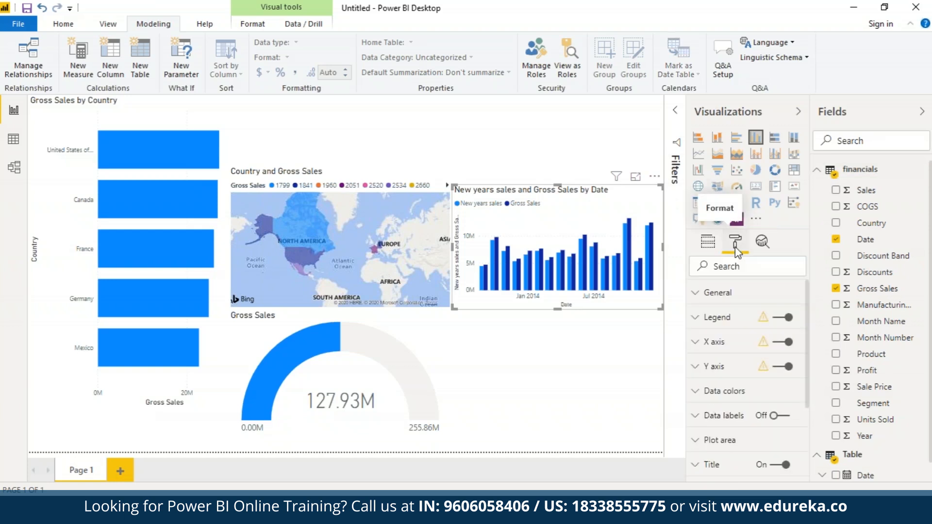
click(708, 241)
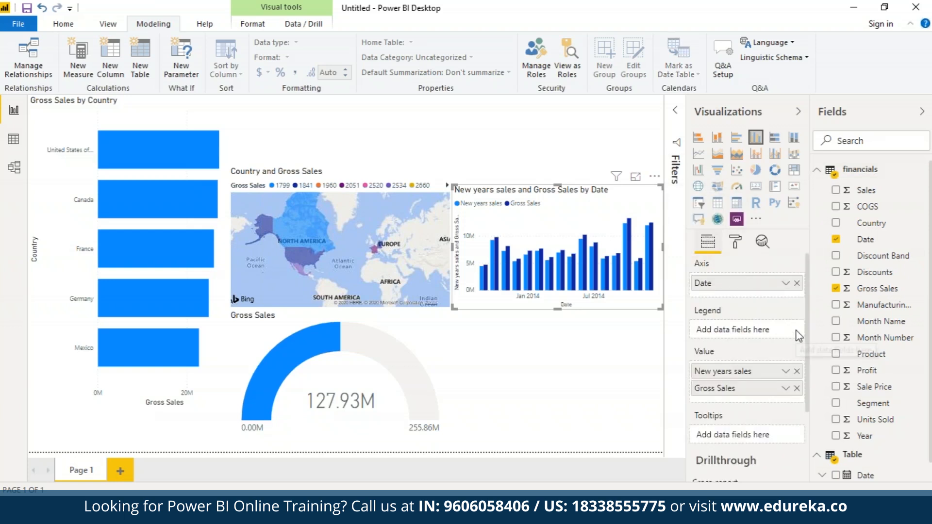
scroll(742, 291, down, 2)
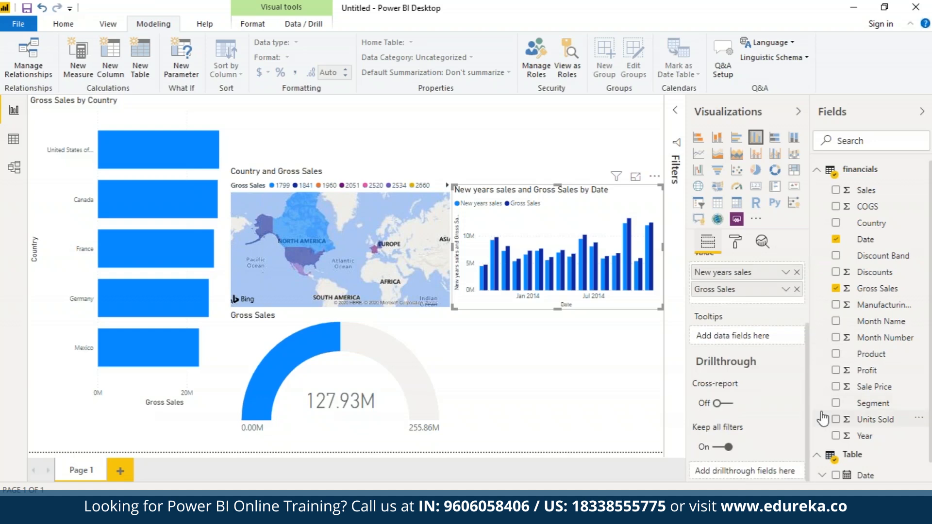
scroll(742, 291, up, 2)
click(675, 110)
click(676, 109)
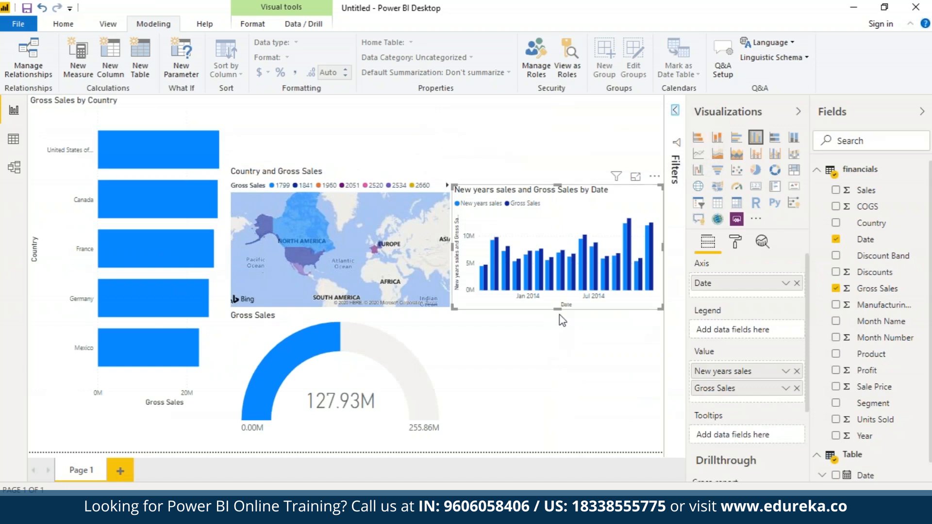
Step: Deselect the column chart and add a line chart in the empty area directly below it
drag(558, 307, 559, 310)
click(533, 387)
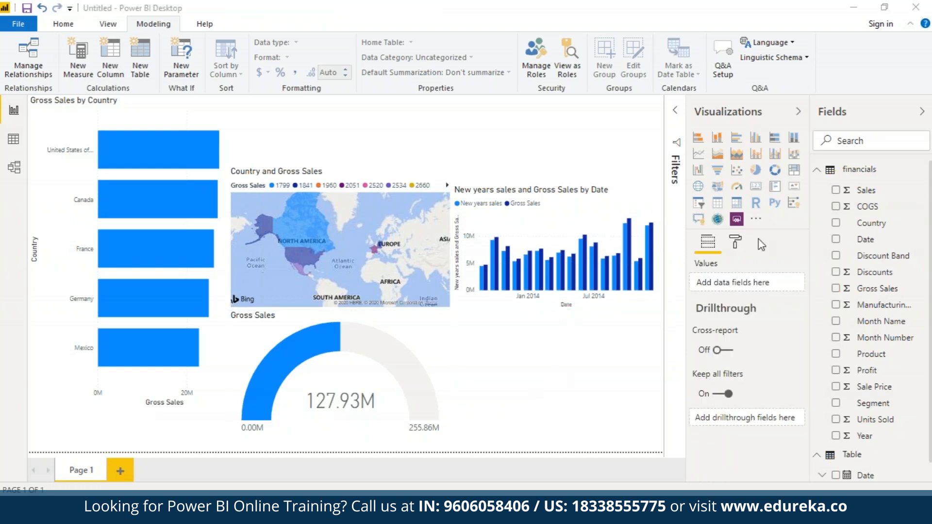
click(698, 155)
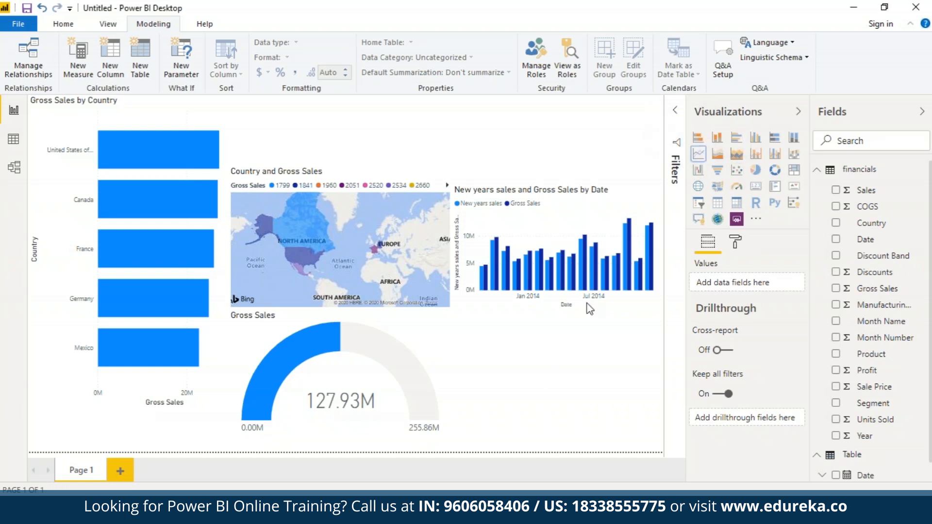
click(698, 154)
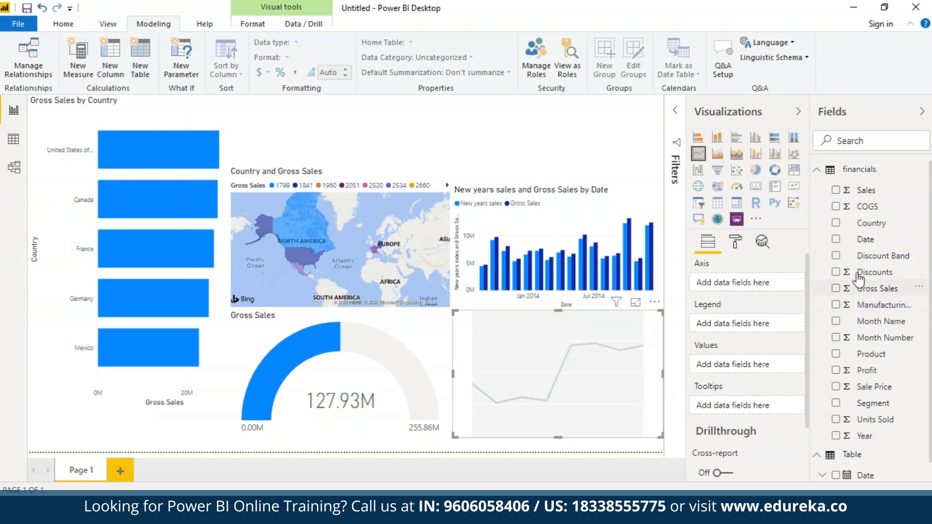
Step: Put the financials Date on the line chart's axis and Gross Sales in its values
click(873, 246)
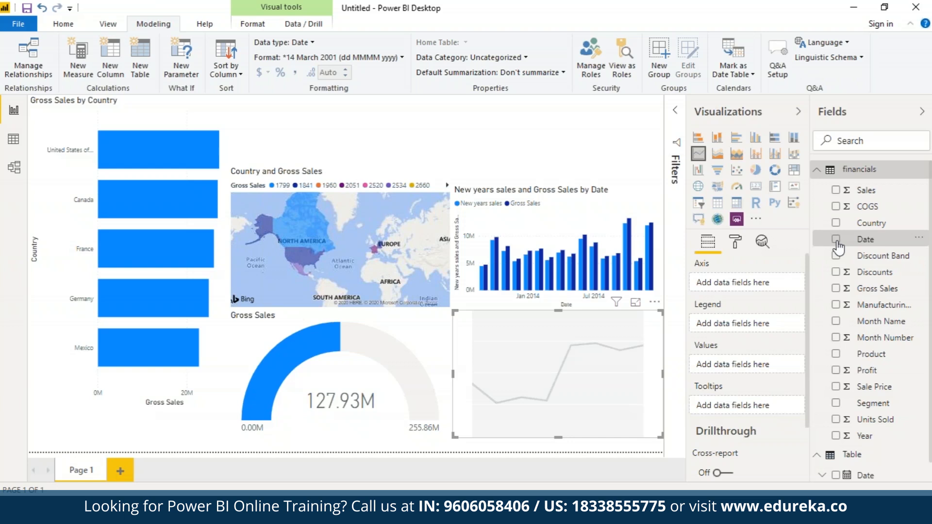
drag(859, 245, 734, 286)
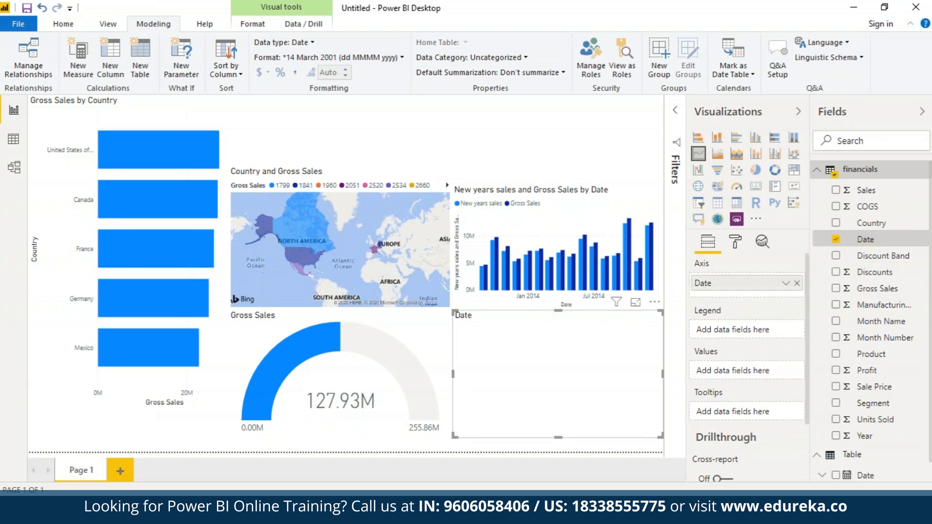
click(785, 284)
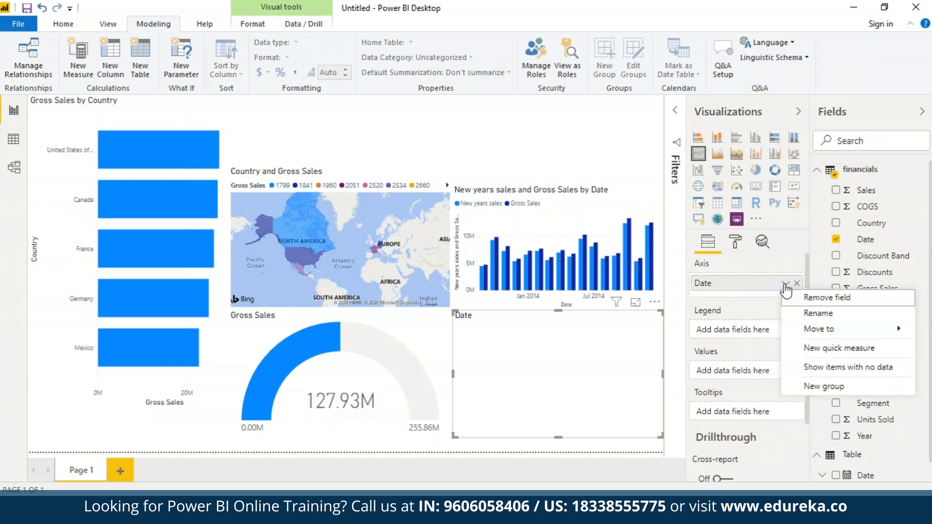
click(757, 287)
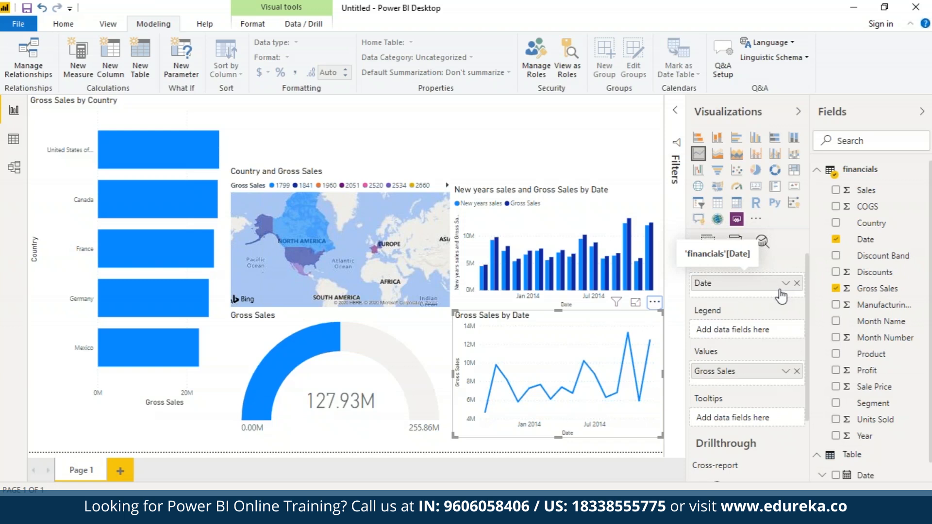
Step: Switch the line chart to the calendar table's Date and New years sales, and add a forecast to it
click(785, 286)
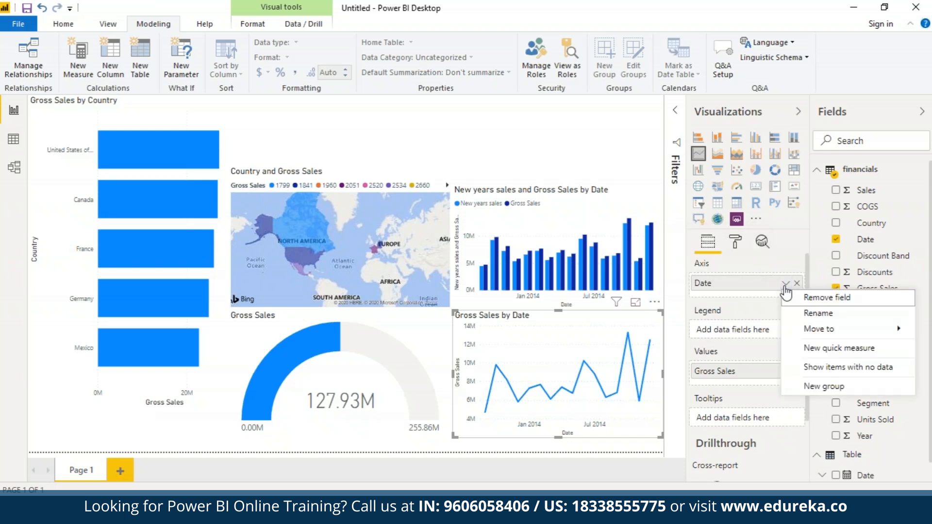
click(582, 381)
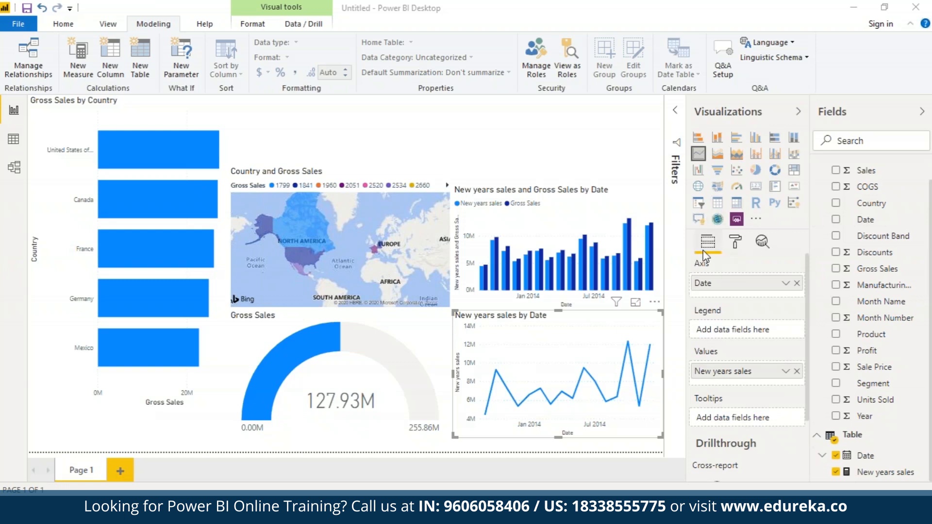
click(736, 244)
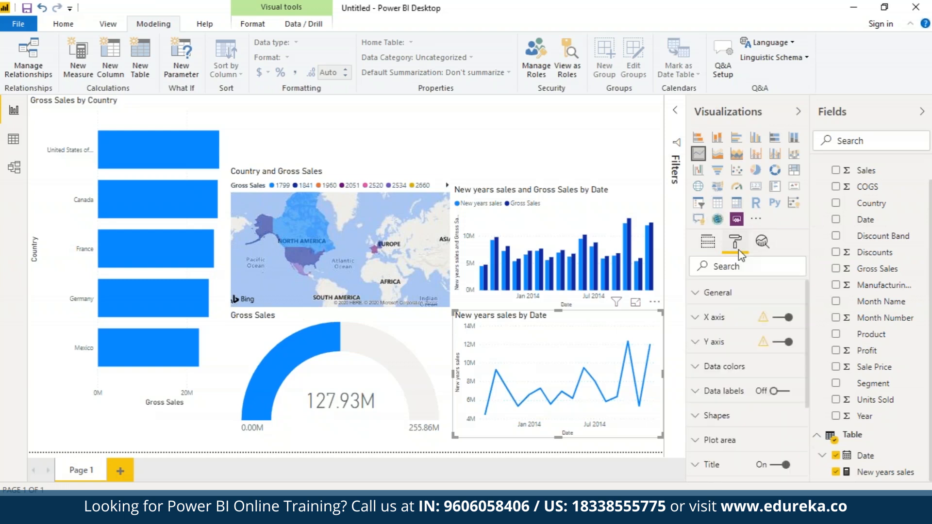
click(763, 242)
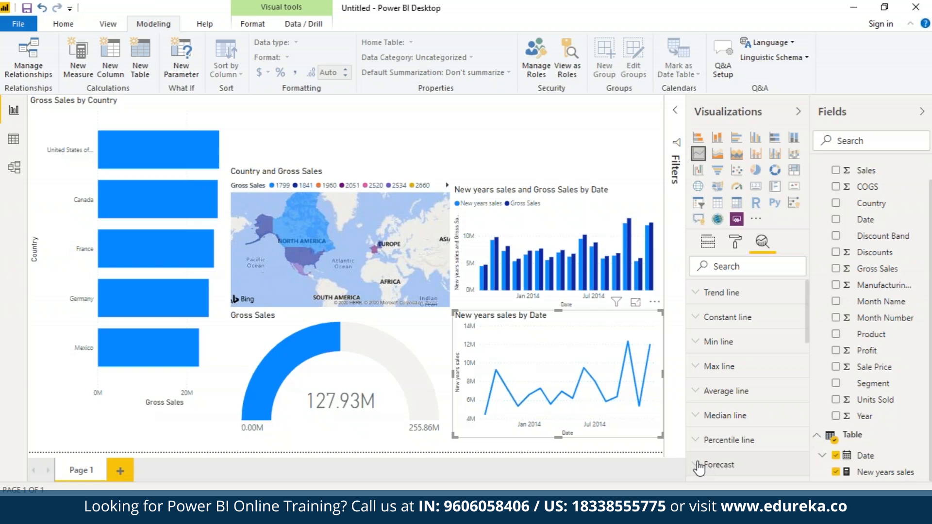
drag(808, 342, 811, 384)
scroll(701, 310, down, 1)
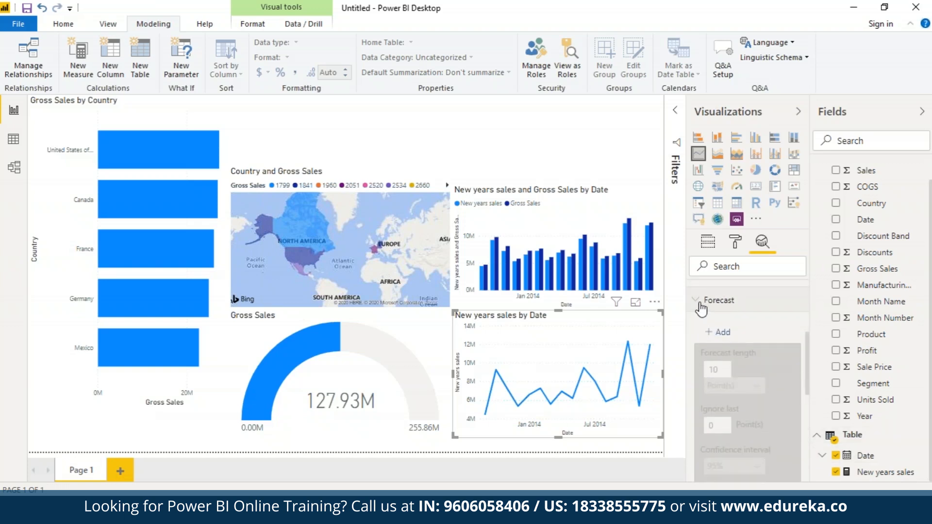
click(709, 315)
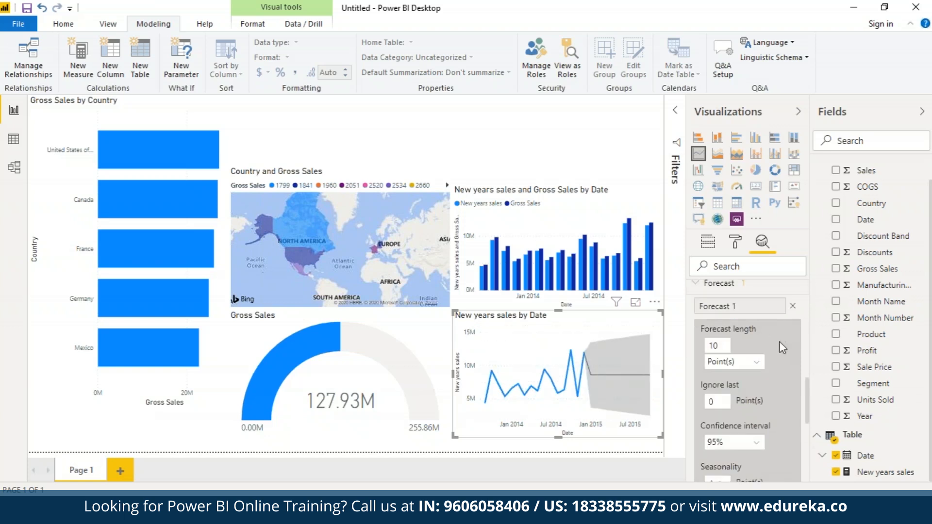
Step: Set the line chart's forecast length to 30 points and apply it with a 95% confidence interval
click(715, 345)
key(BackSpace)
key(BackSpace)
text(30)
drag(807, 405, 807, 429)
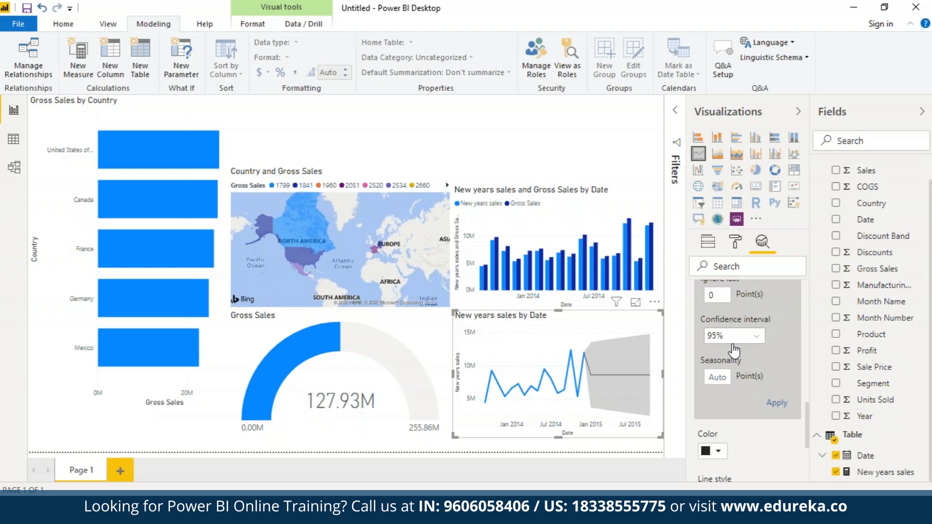
click(777, 407)
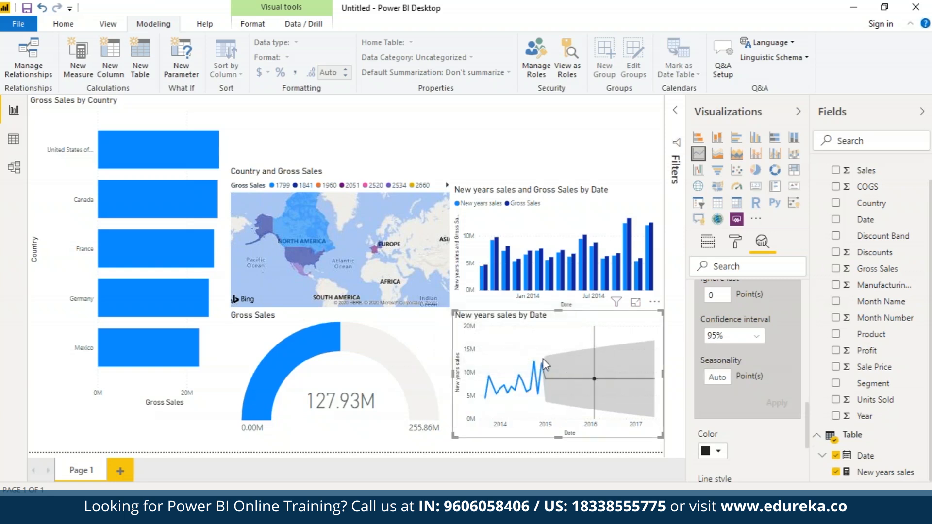
Step: Move the line chart slightly down and set its forecast color to red
click(598, 359)
drag(598, 358, 551, 395)
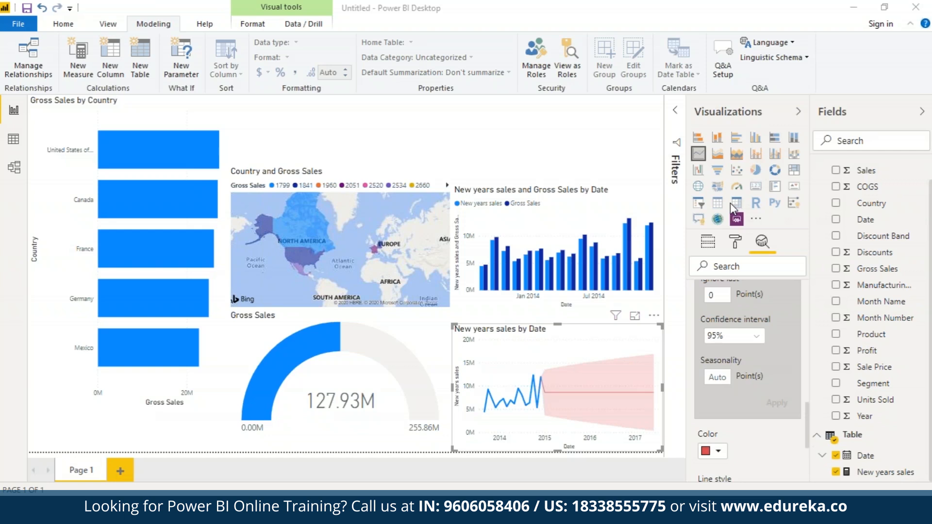
click(720, 452)
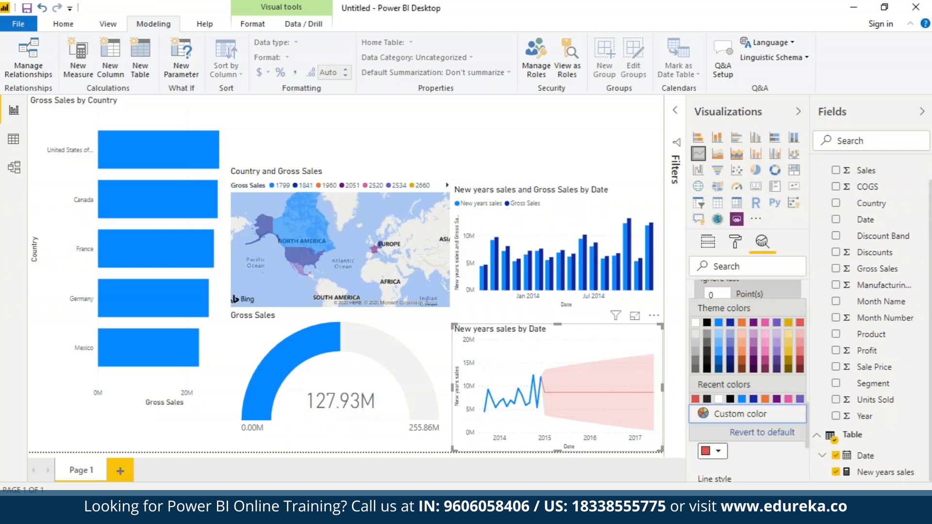
click(798, 324)
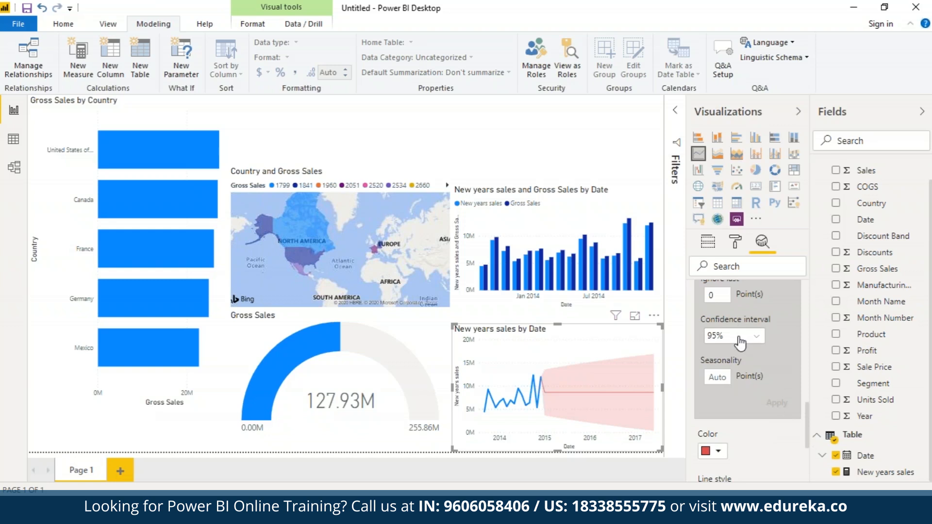
Step: Add a slicer based on the calendar table's Date field
click(698, 203)
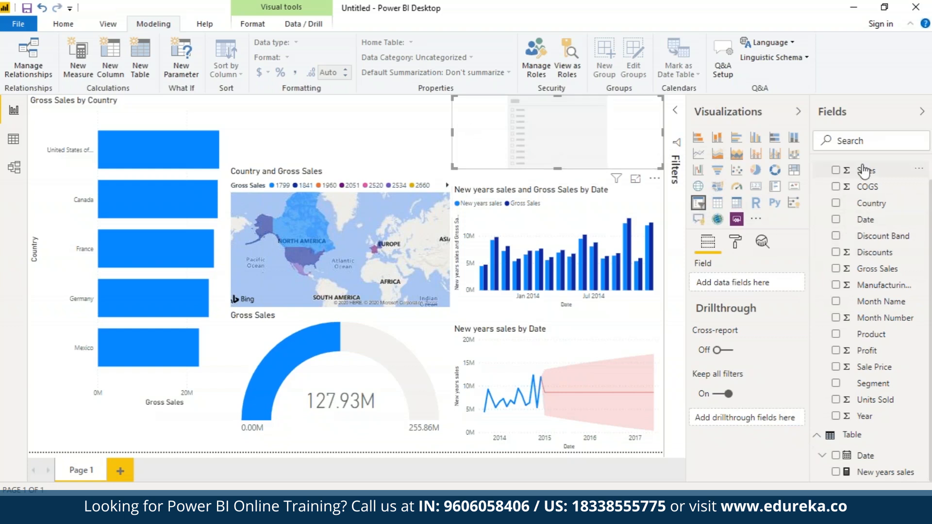
drag(863, 456, 740, 288)
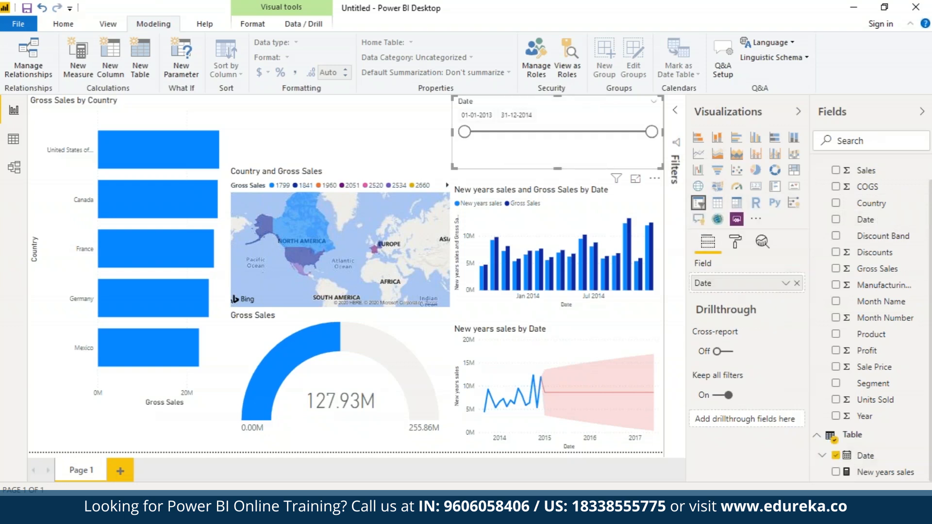
click(520, 354)
Step: Test the date slicer with end dates 27-06-2013, 03-04-2014 and 10-11-2014, finishing at 23-12-2014
drag(651, 132, 509, 132)
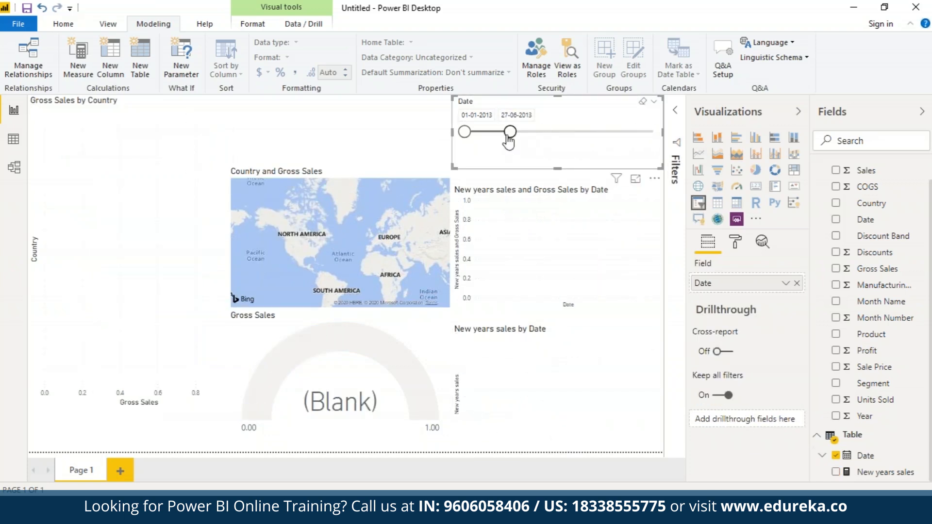
drag(509, 132, 581, 132)
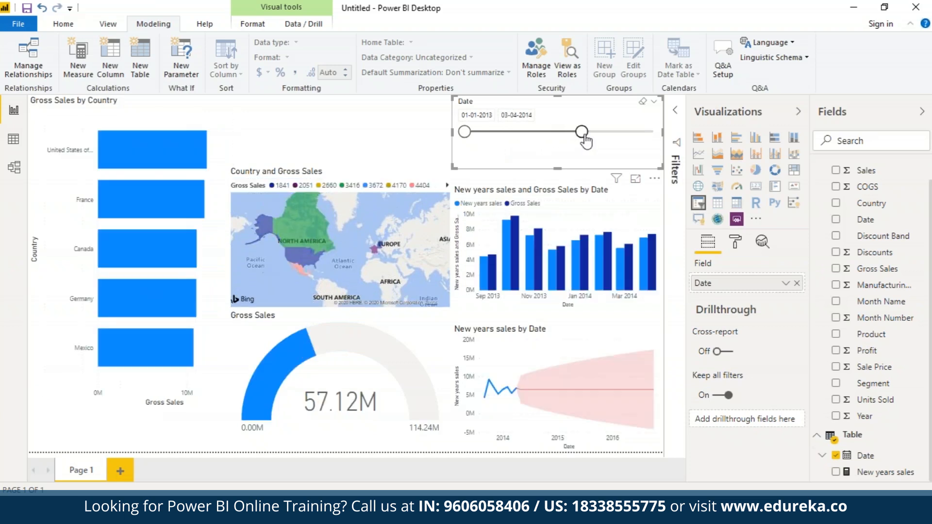
drag(582, 132, 638, 136)
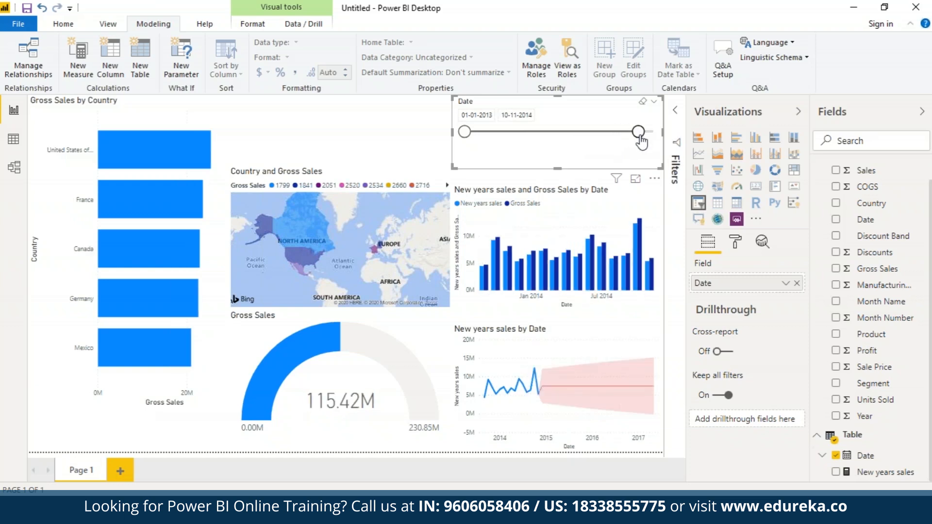
mouse_move(639, 135)
mouse_down()
mouse_move(619, 136)
mouse_move(650, 134)
mouse_up()
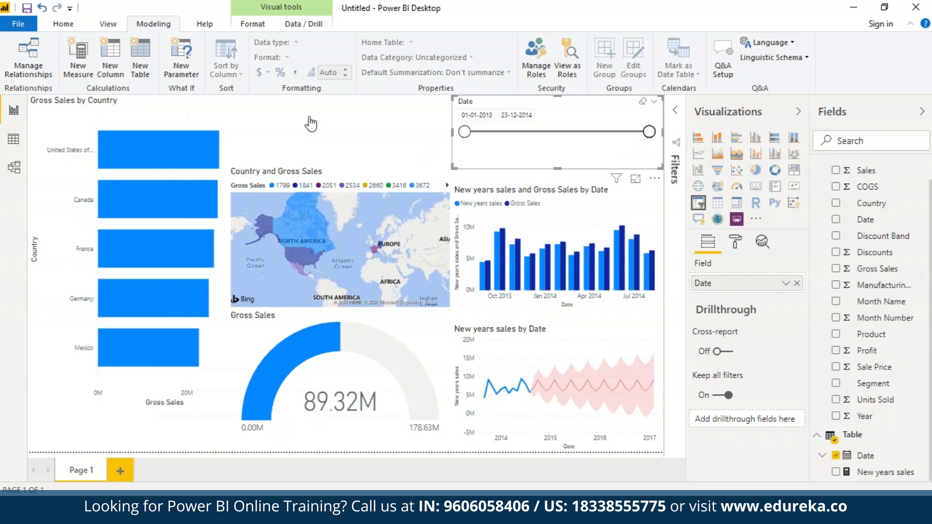
Step: Shorten the Gross Sales by Country bar chart from its upper edge and add a Q&A visual above it, widened up to the date slicer
click(156, 161)
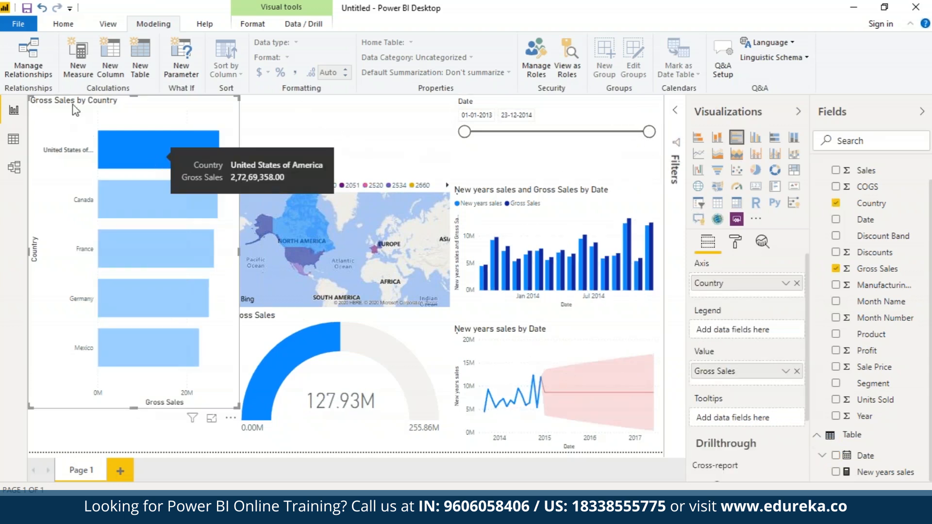
drag(29, 97, 28, 170)
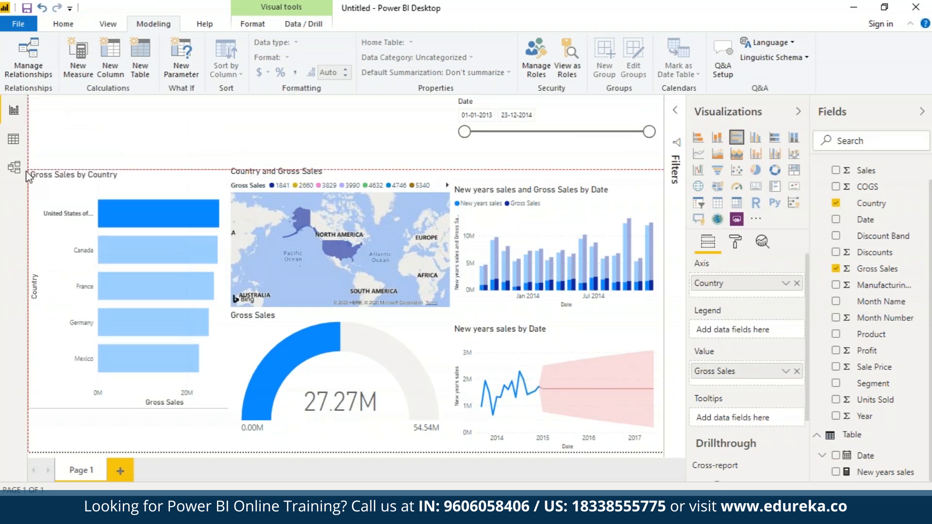
click(408, 127)
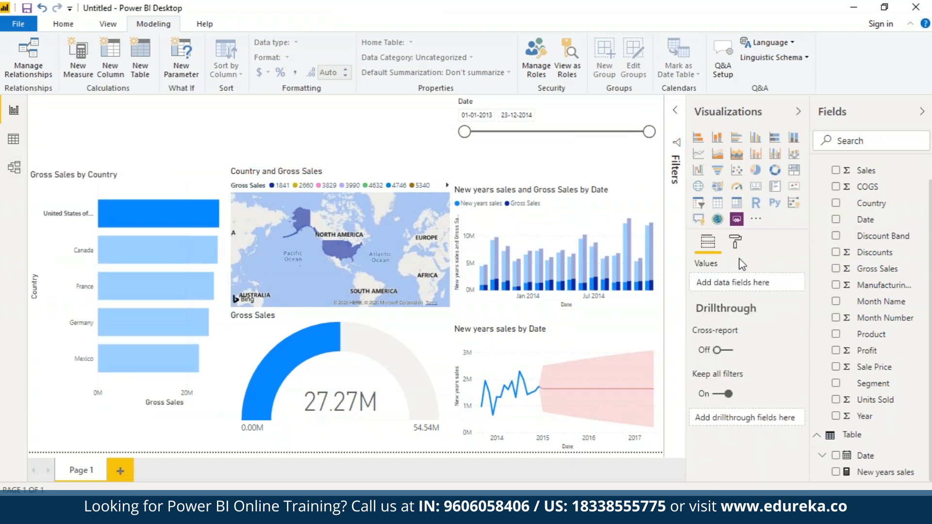
click(698, 219)
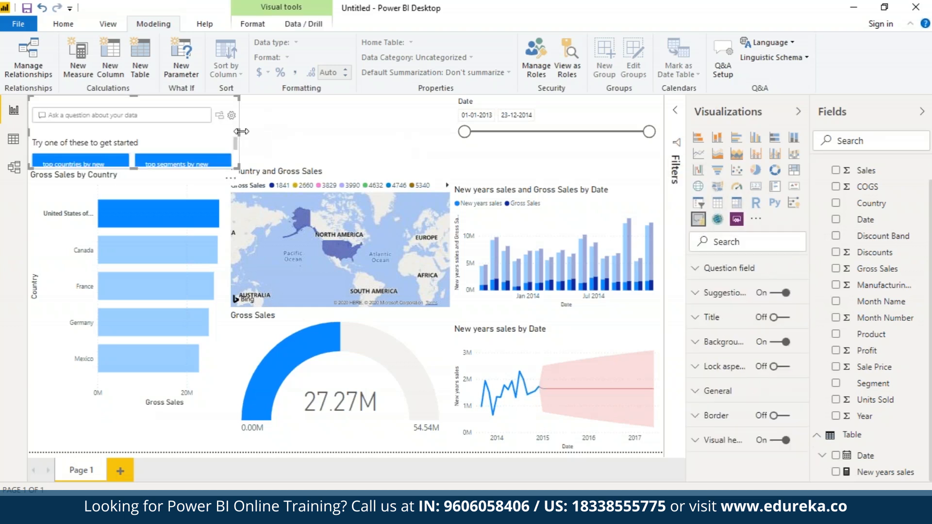
drag(239, 131, 446, 147)
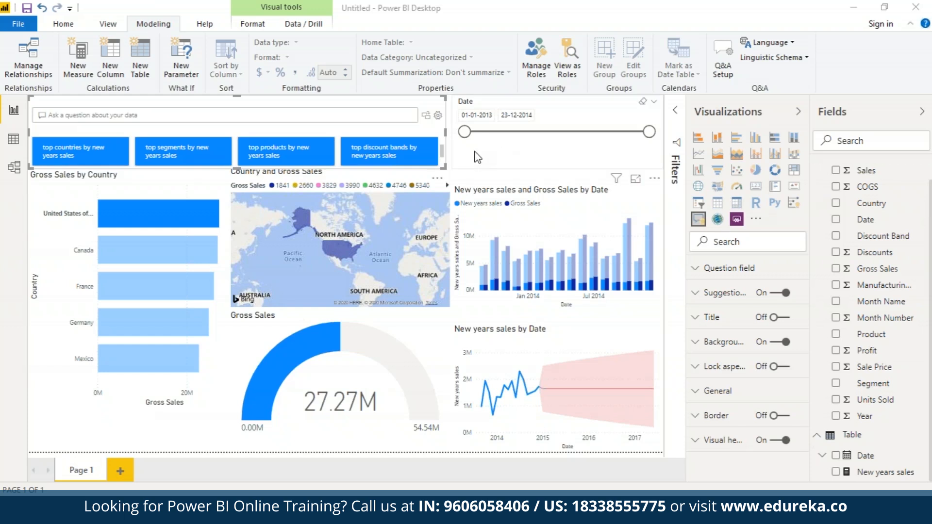
click(415, 450)
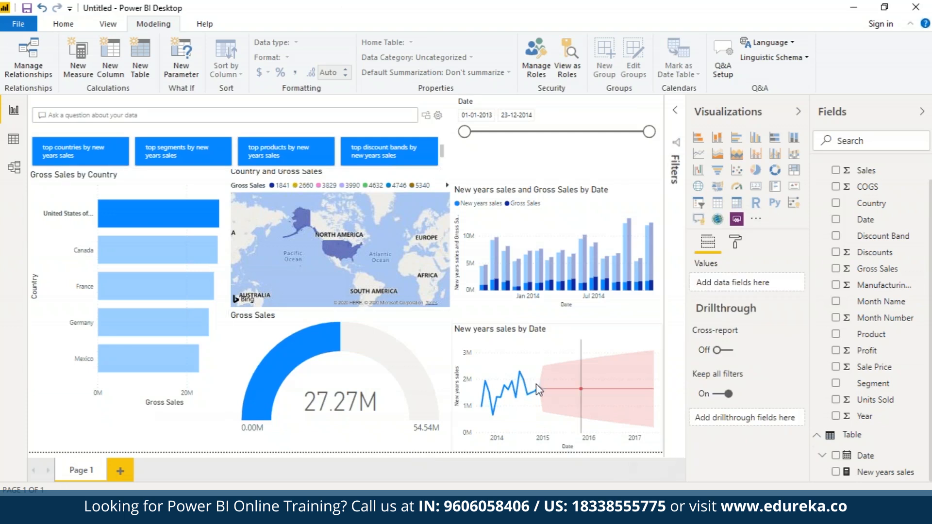
Step: Apply conditional formatting to the country bar chart's default data color, using a diverging color scale based on Count of Country
click(736, 242)
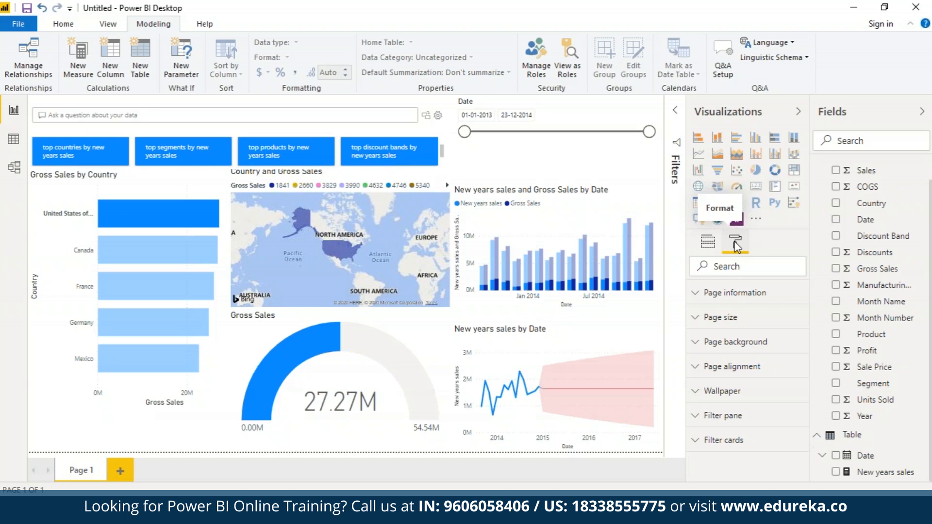
click(117, 263)
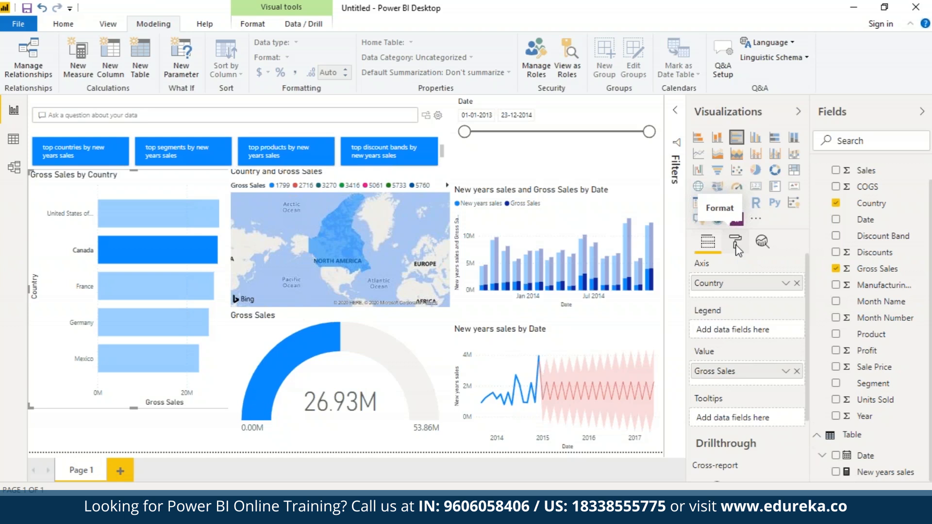
click(736, 247)
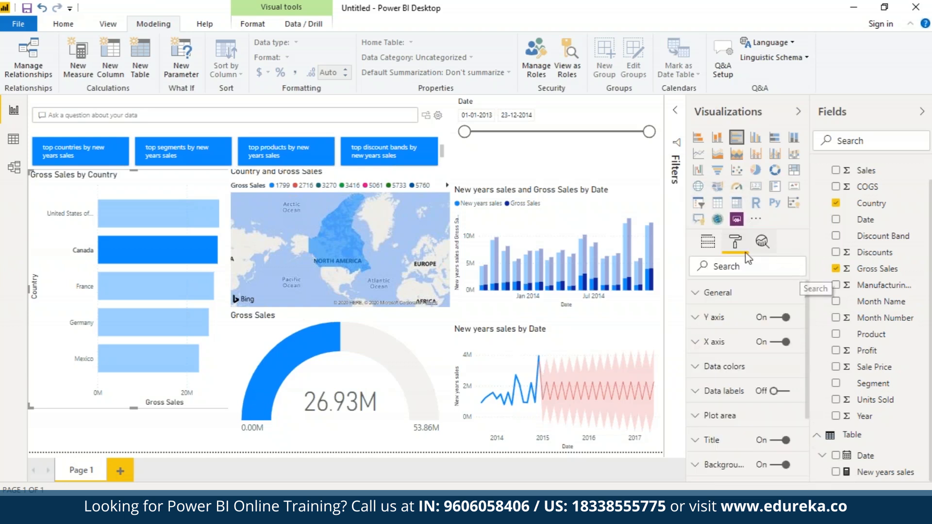
click(708, 368)
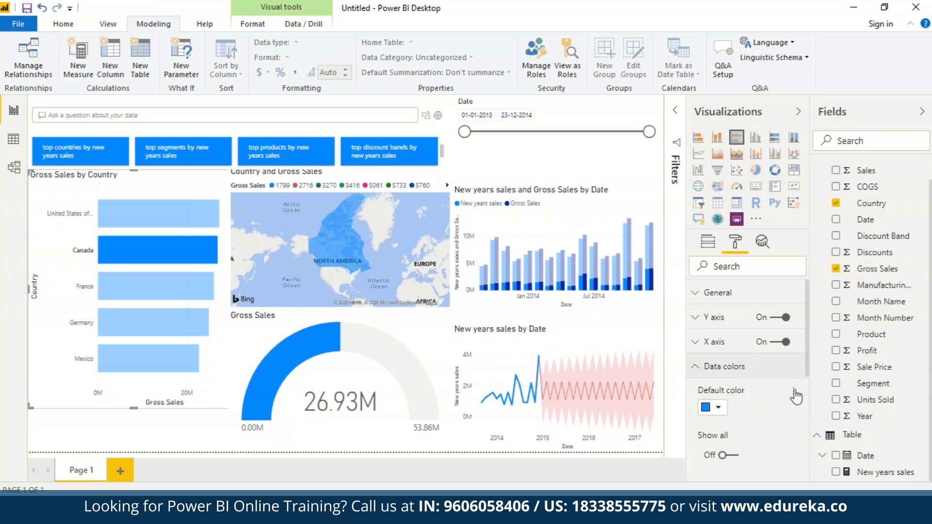
click(794, 390)
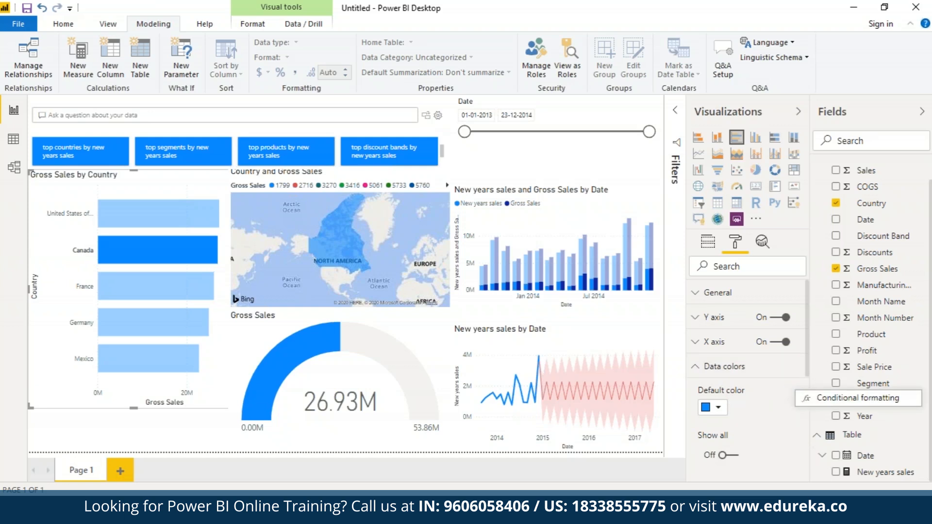
click(815, 397)
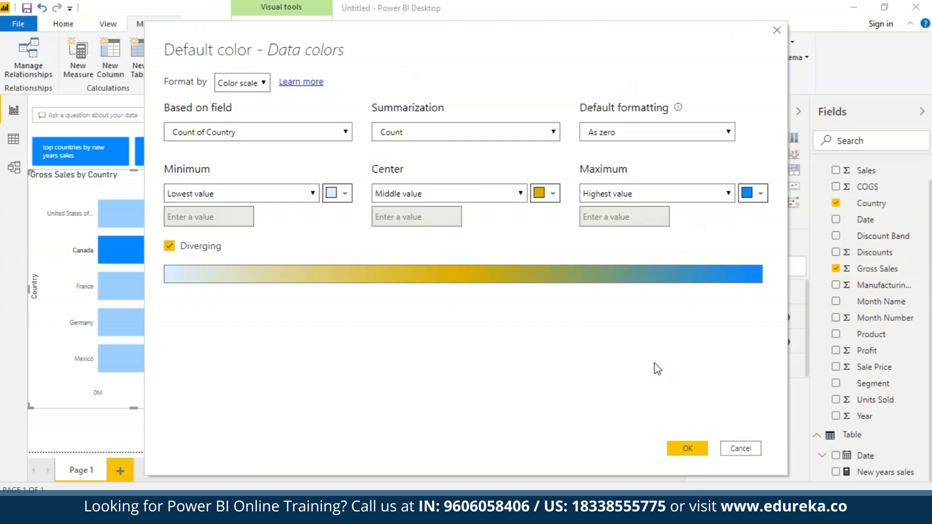
click(689, 447)
Step: Reopen the bar chart's color scale settings and set the minimum to Lowest value with a red color
click(713, 408)
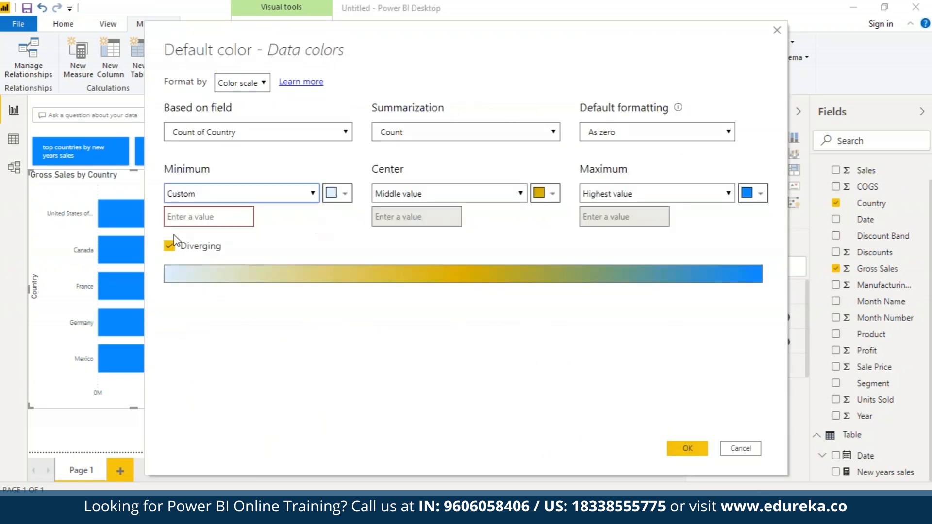
click(182, 217)
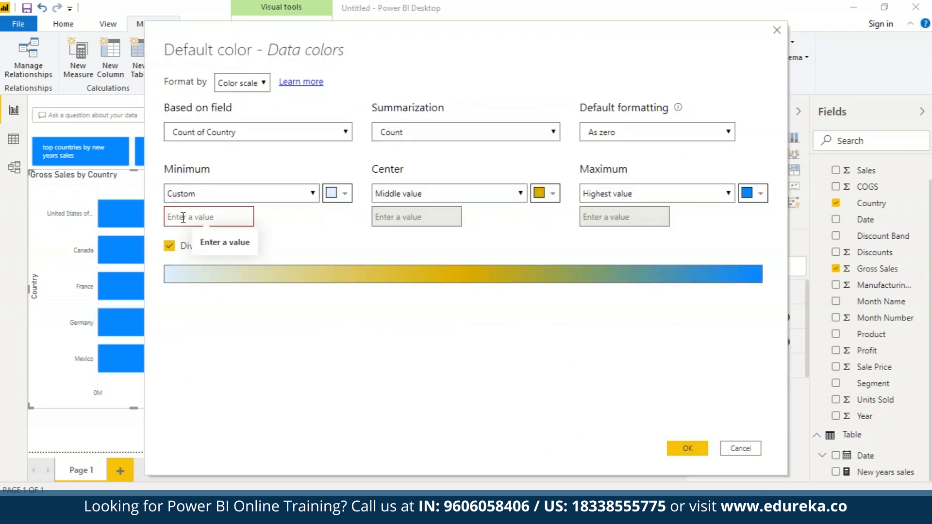
click(313, 193)
click(189, 208)
click(344, 193)
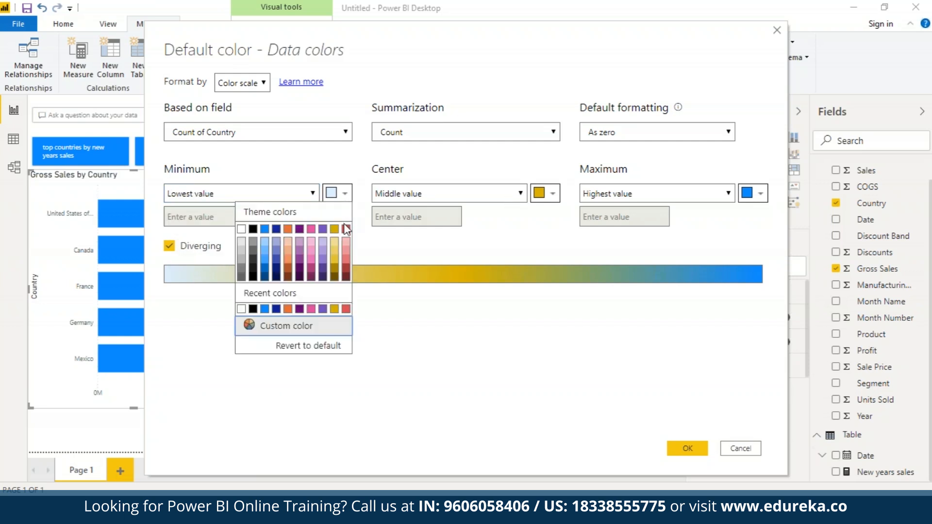
click(346, 228)
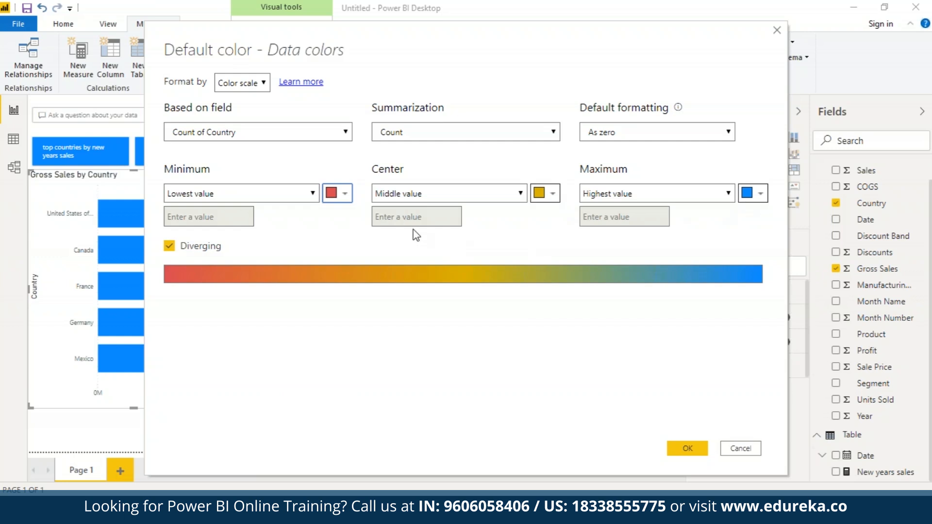
Step: Try a Custom center for the color scale, and return it to Middle value
click(422, 194)
click(513, 222)
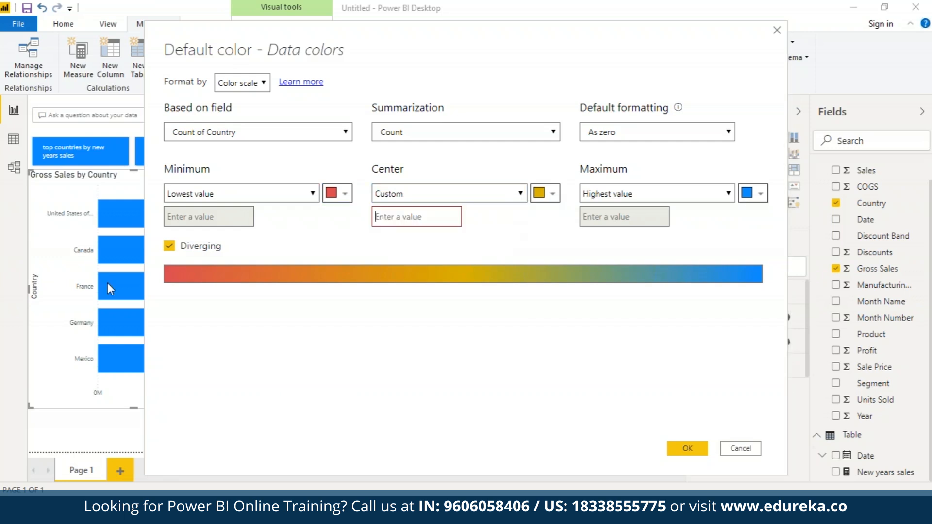
click(689, 448)
click(486, 193)
click(396, 208)
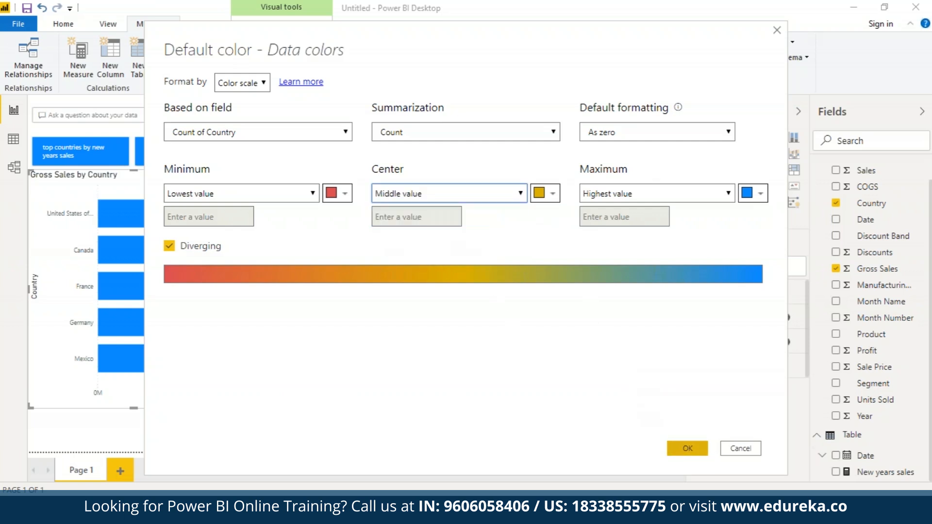
click(687, 448)
click(201, 277)
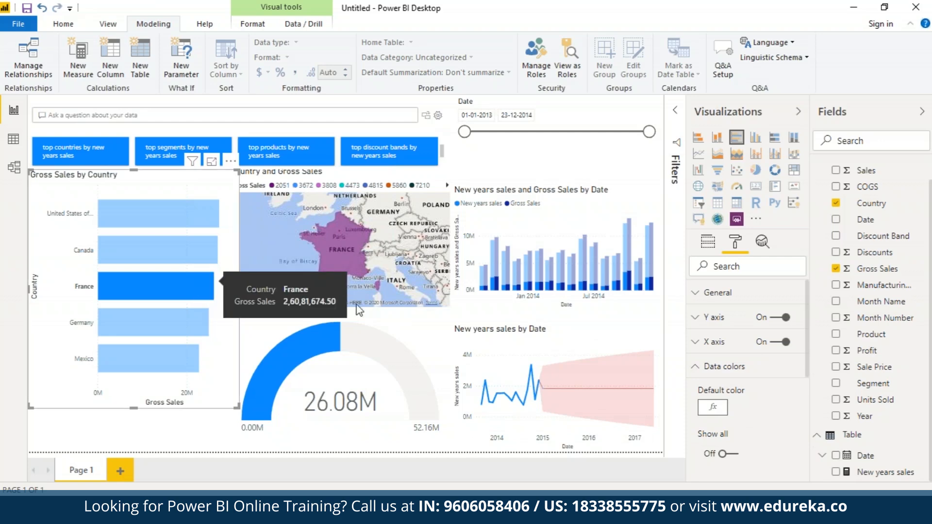
click(712, 408)
click(469, 198)
click(460, 218)
text(200000000)
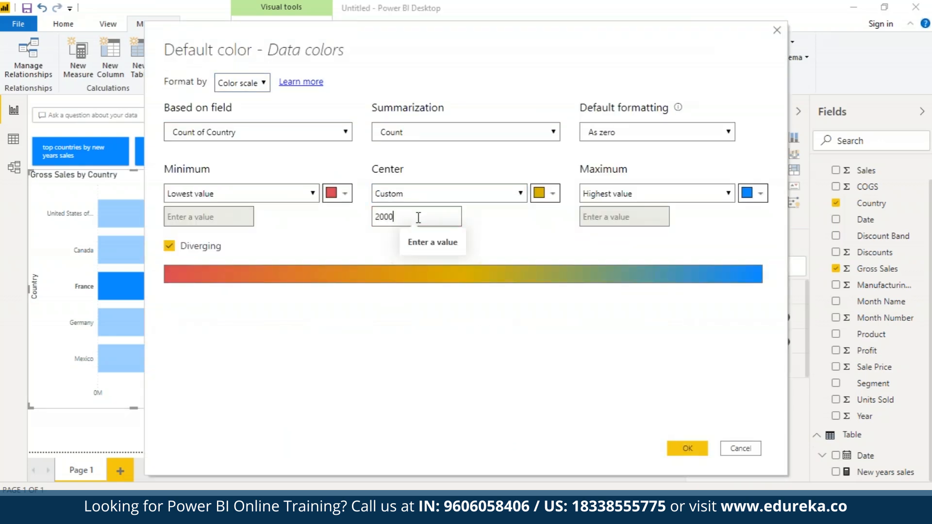
click(687, 447)
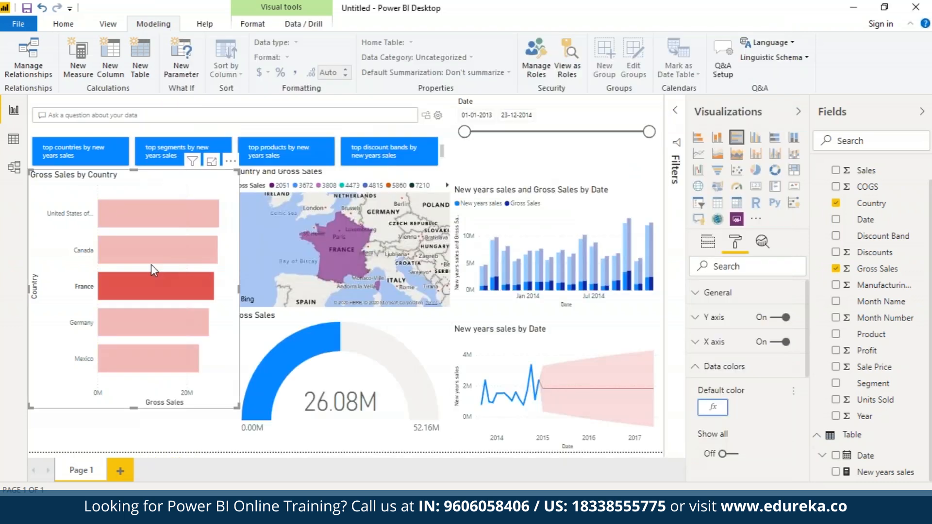
click(713, 407)
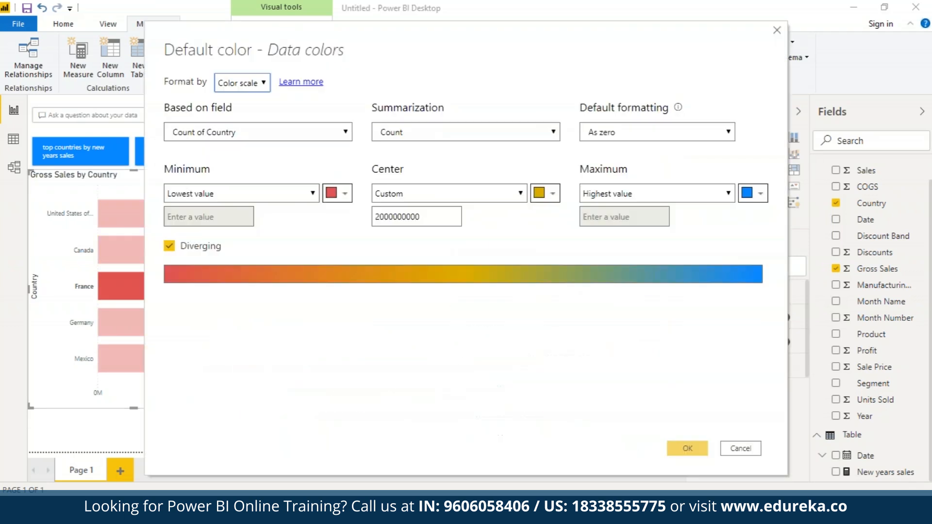
click(384, 216)
key(BackSpace)
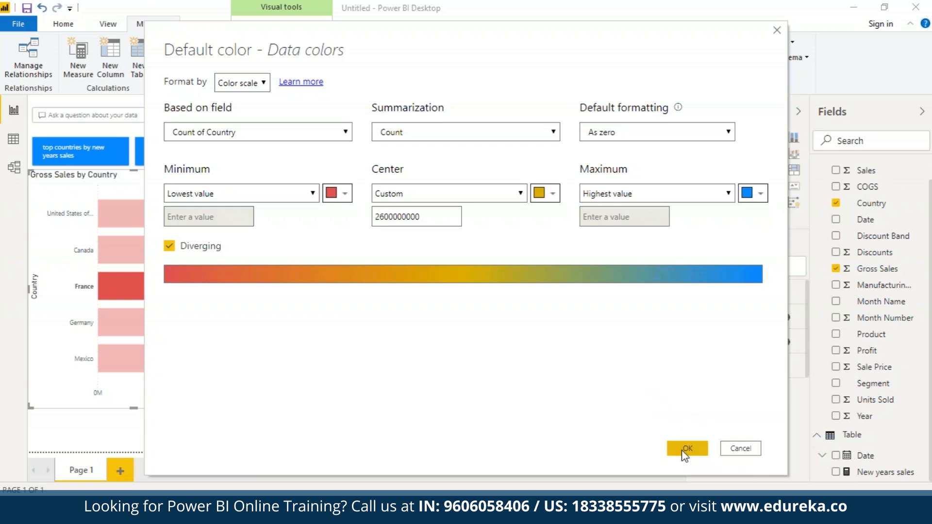
click(686, 448)
click(182, 286)
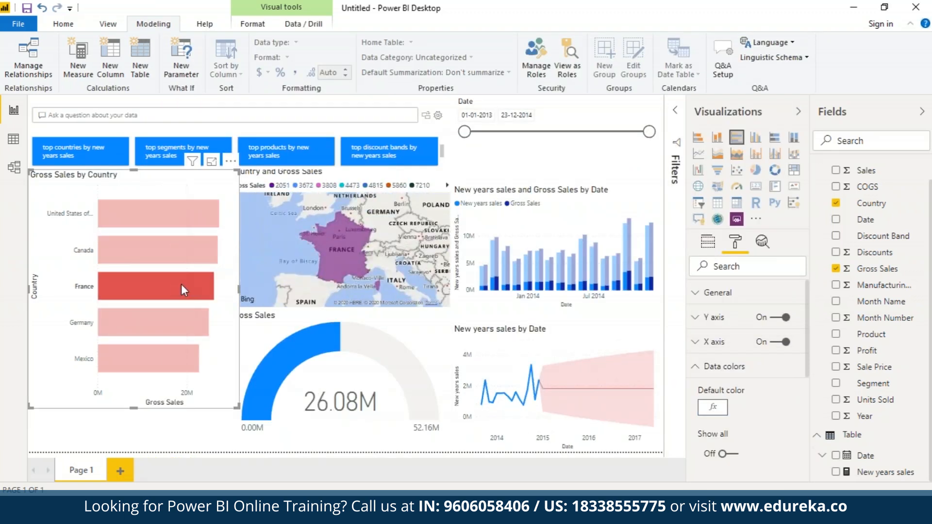
Step: Base the country bar chart's color scale on Sum of Gross Sales, with As zero default formatting and Middle value as center
click(712, 407)
click(346, 132)
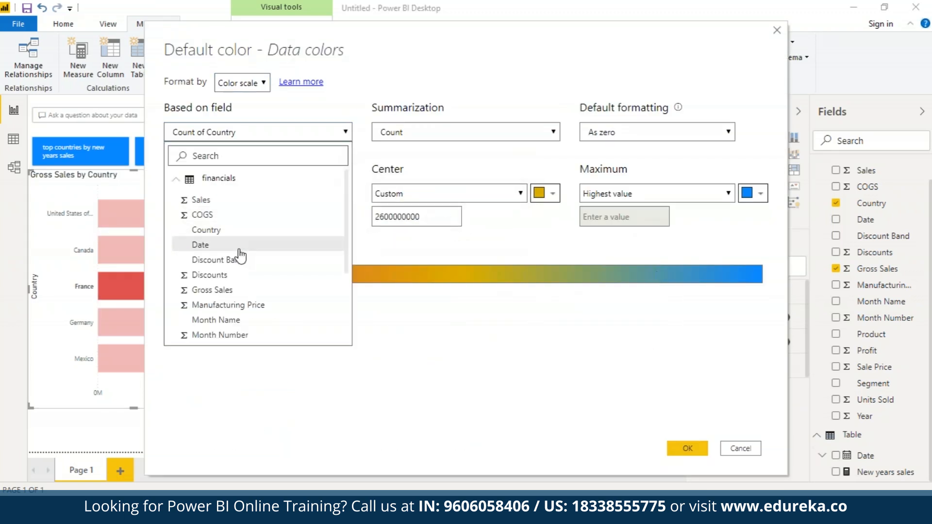
click(212, 290)
click(477, 136)
click(477, 136)
click(602, 137)
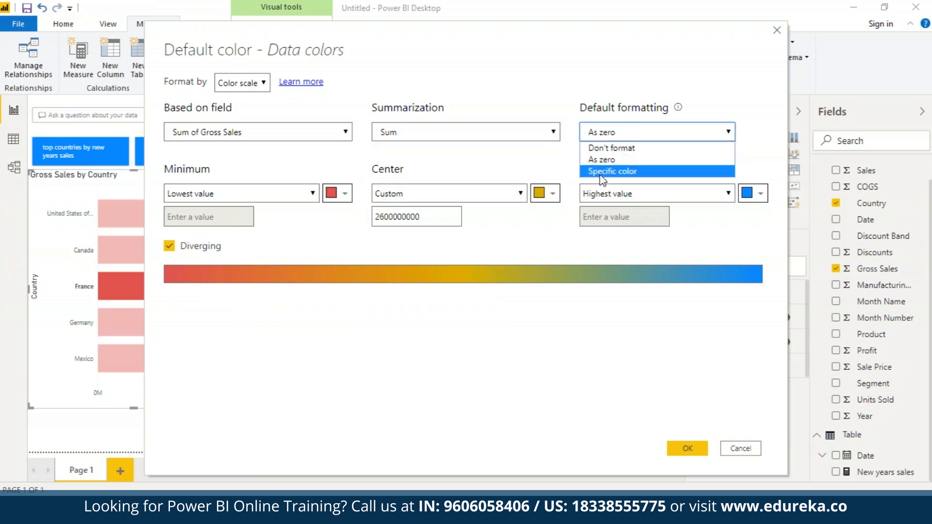
click(602, 159)
click(521, 194)
click(395, 202)
click(687, 448)
click(54, 301)
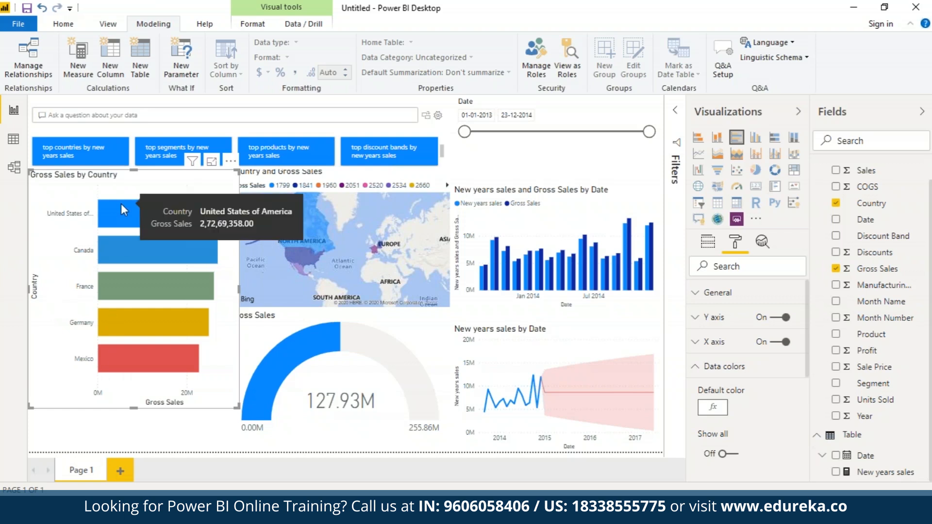
mouse_move(149, 374)
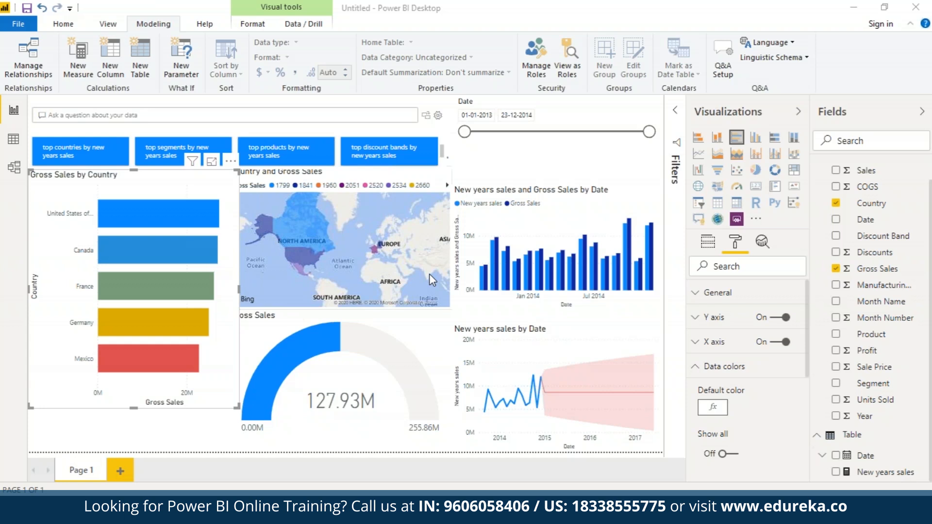
Step: Review the country bar chart's color scale settings, and collapse the Visualizations pane to give the report canvas more room
click(712, 407)
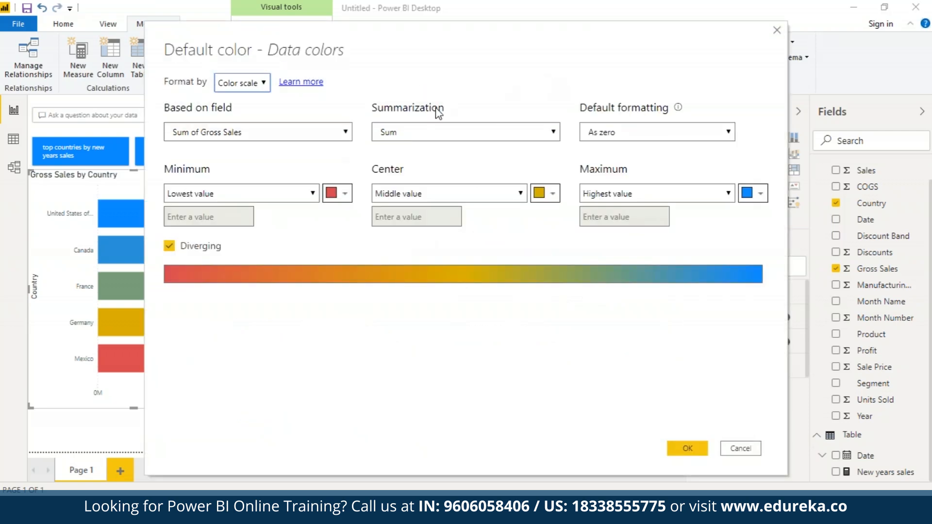
click(687, 448)
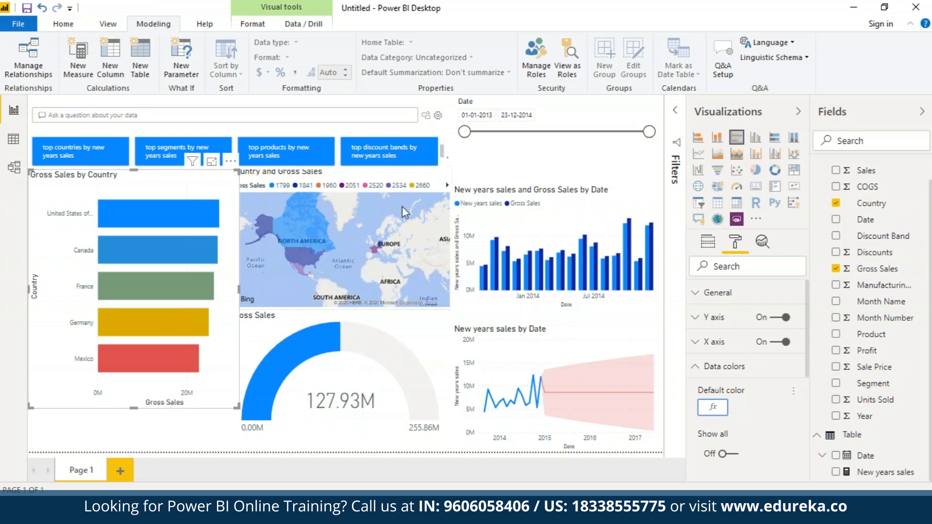
click(241, 290)
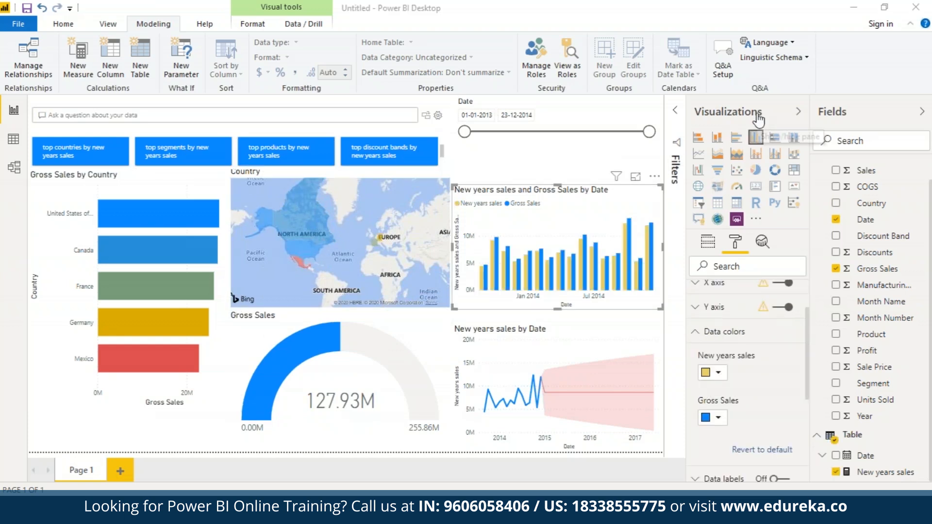
click(797, 111)
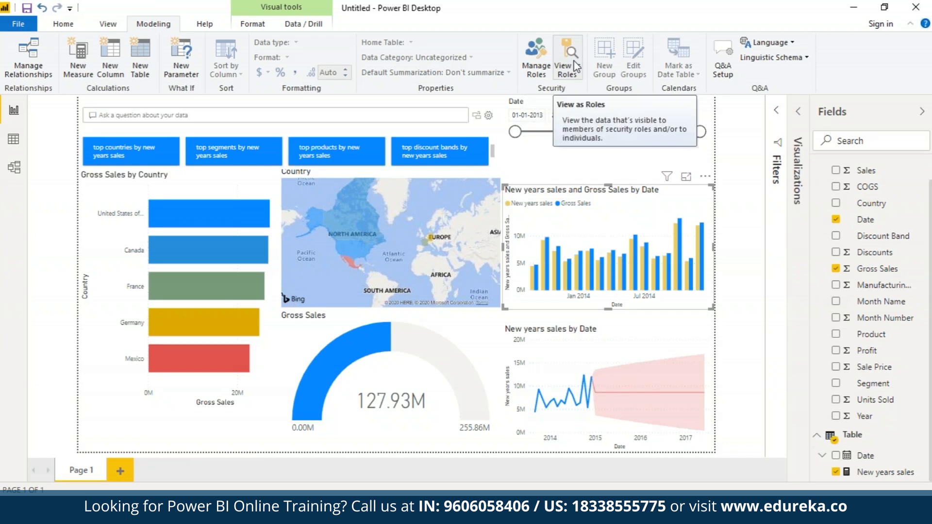
Step: Create a security role named Manager-Canada
click(549, 67)
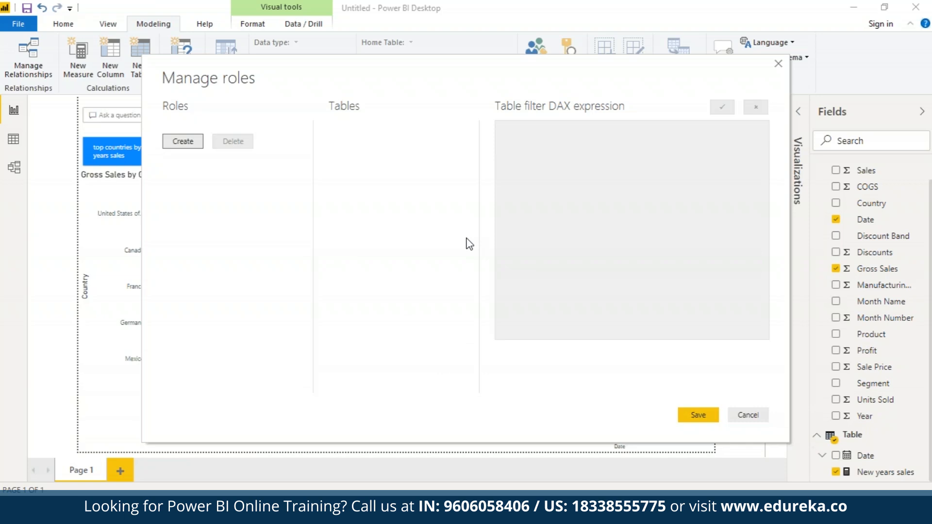
click(182, 141)
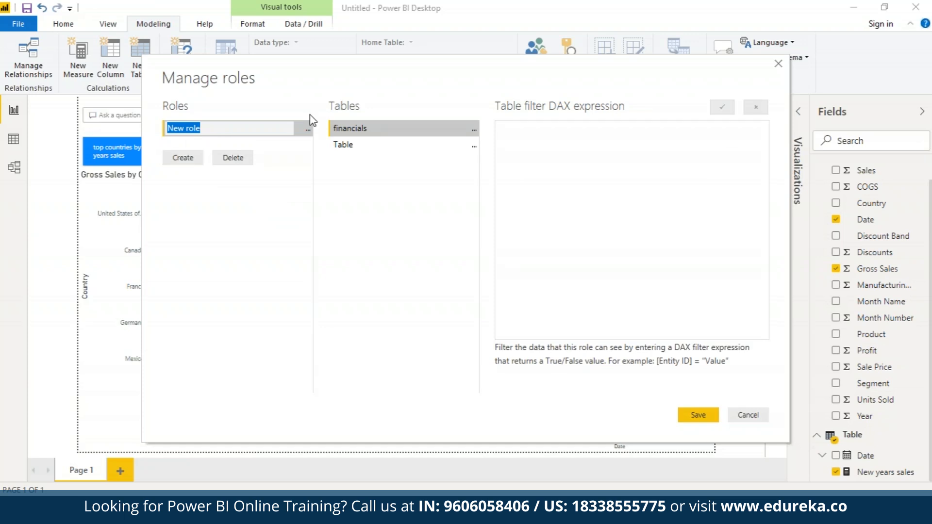
text(Manager-Canada)
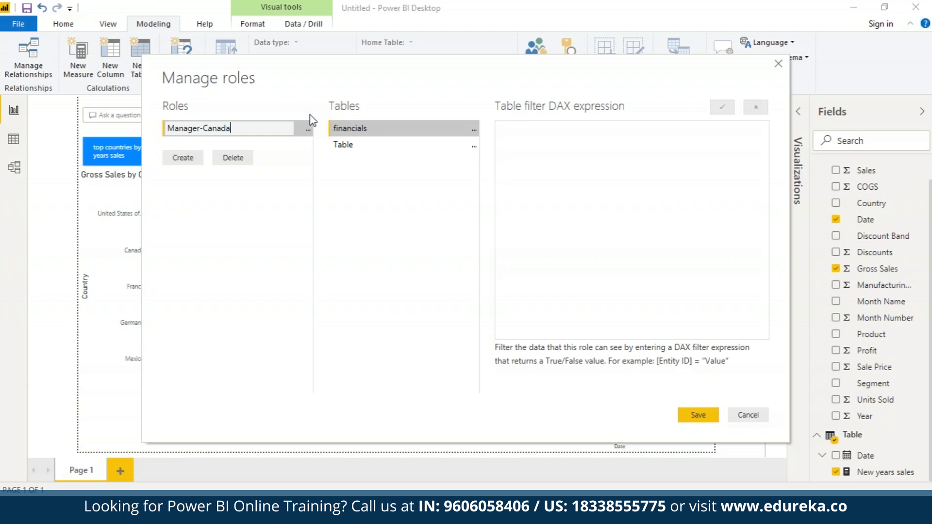
click(186, 158)
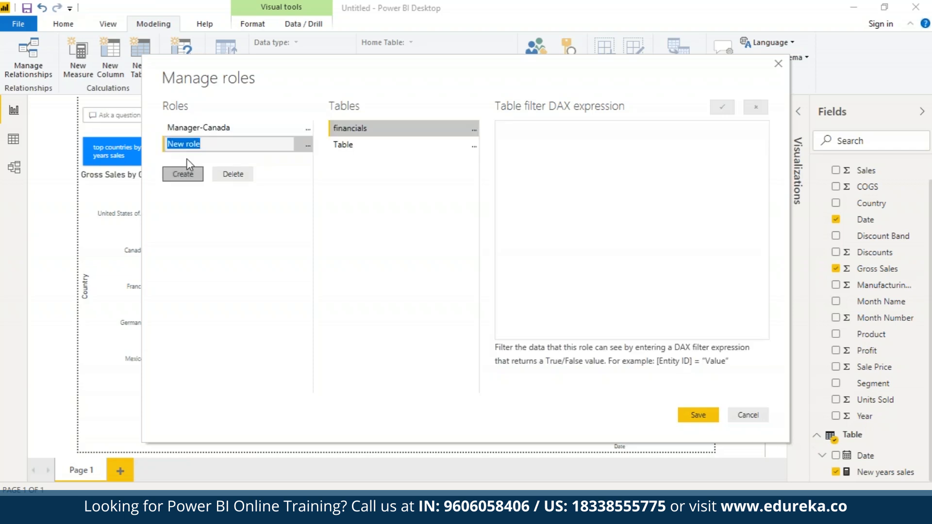
click(234, 177)
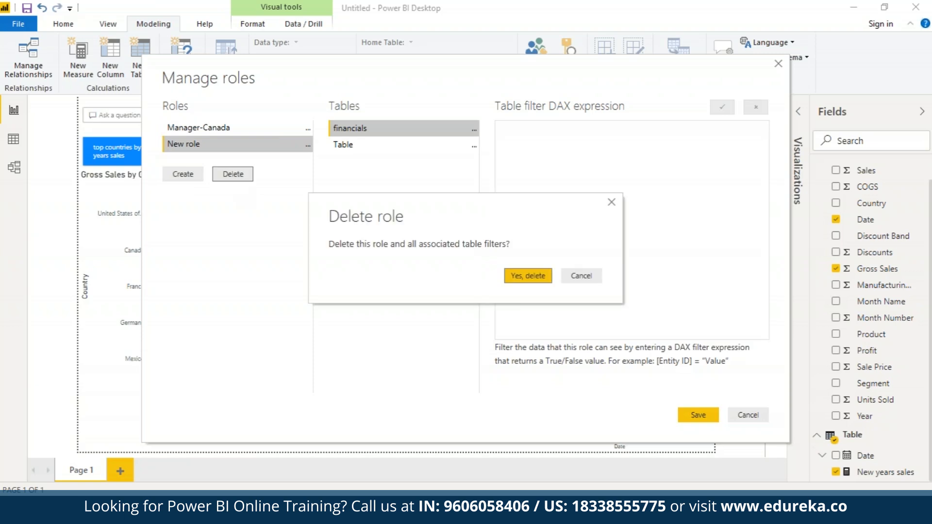
click(518, 276)
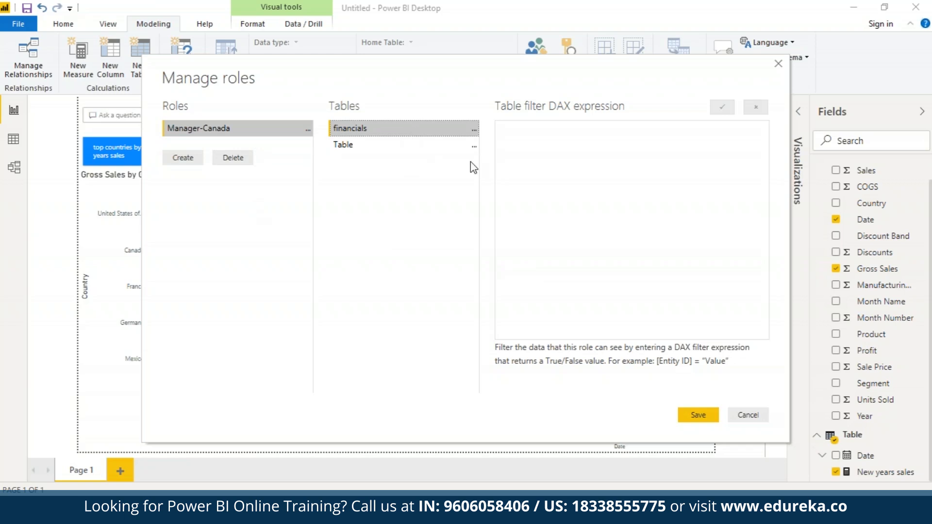
Step: Filter the financials table for the Manager-Canada role with the DAX expression [Country] = "Canada", and save the role
click(554, 132)
text([])
text(Country)
click(620, 137)
text(= "Canada)
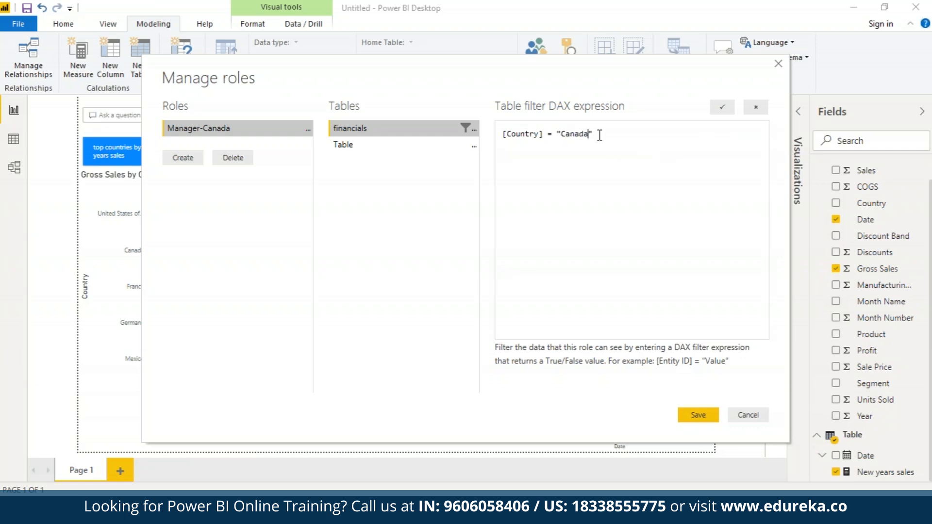
click(708, 417)
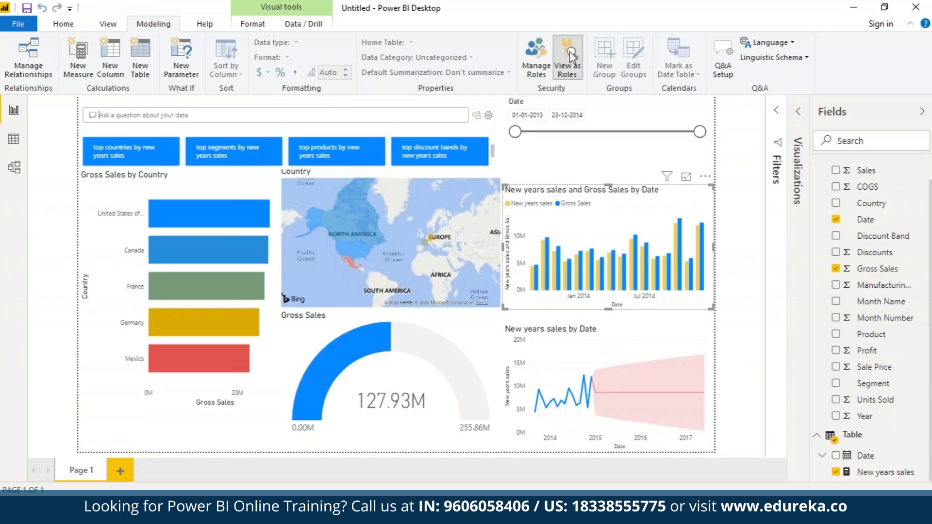
Step: View the report as the Manager-Canada role, and return to viewing it with no role
click(567, 61)
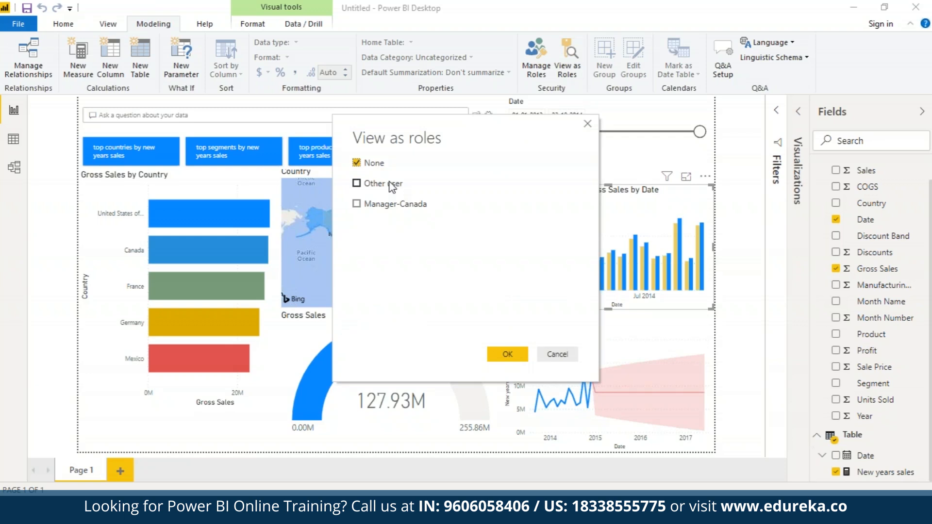
click(357, 204)
click(507, 354)
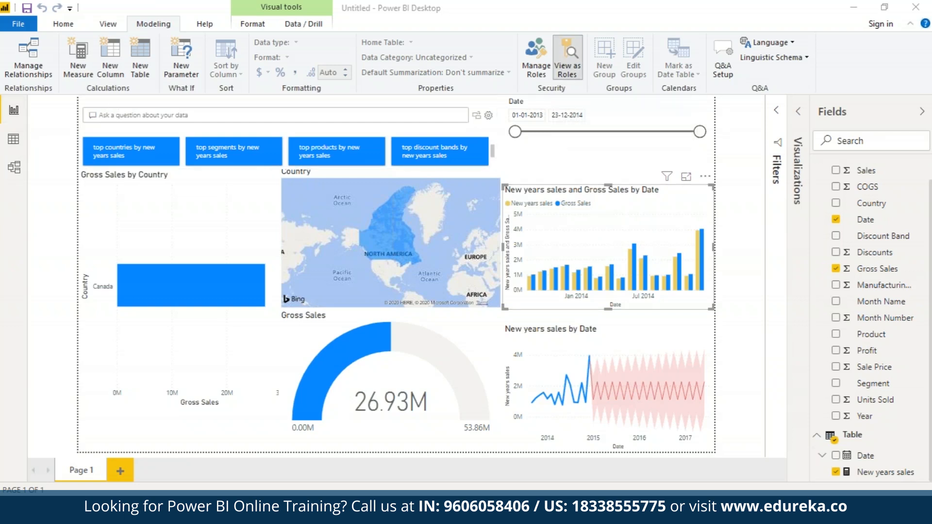
click(567, 61)
click(356, 162)
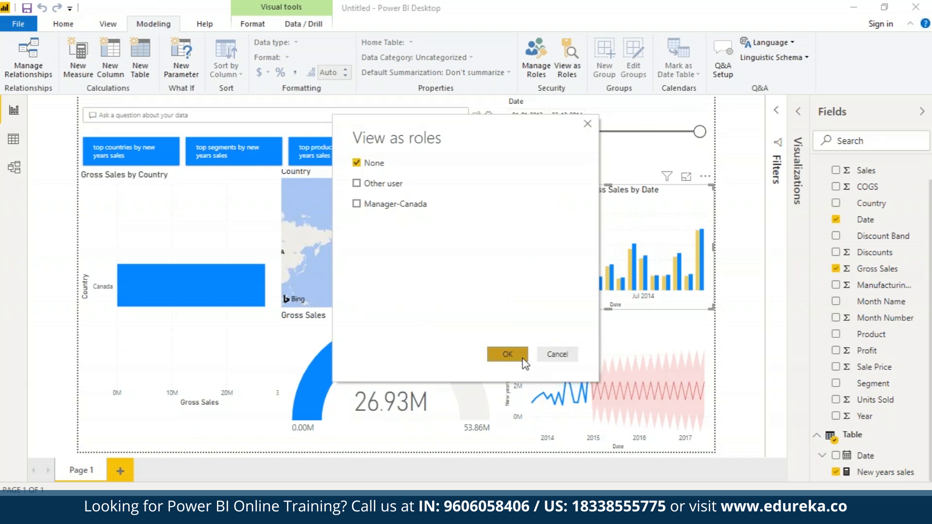
click(507, 354)
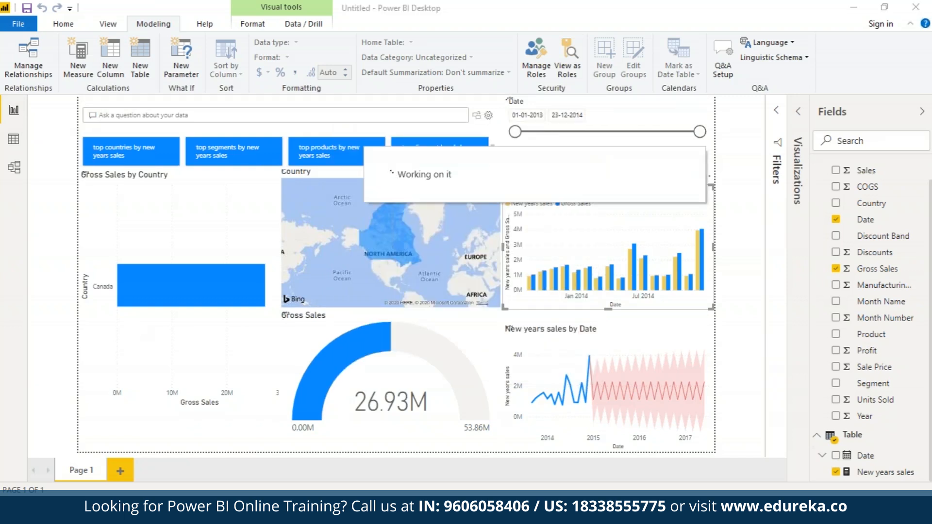
Step: Save the report as a Power BI file named "financial demo" in the Power BI DataSets folder
click(15, 24)
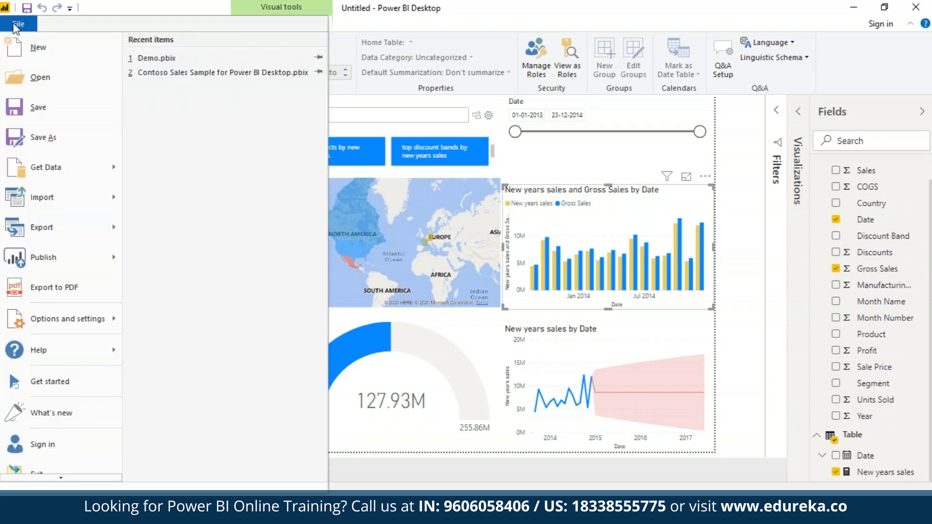
click(54, 140)
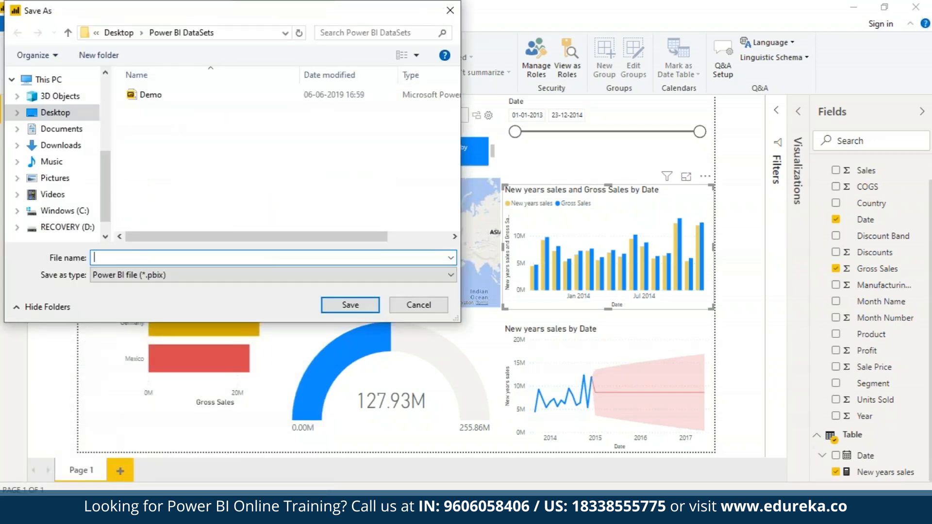
text(financia demo)
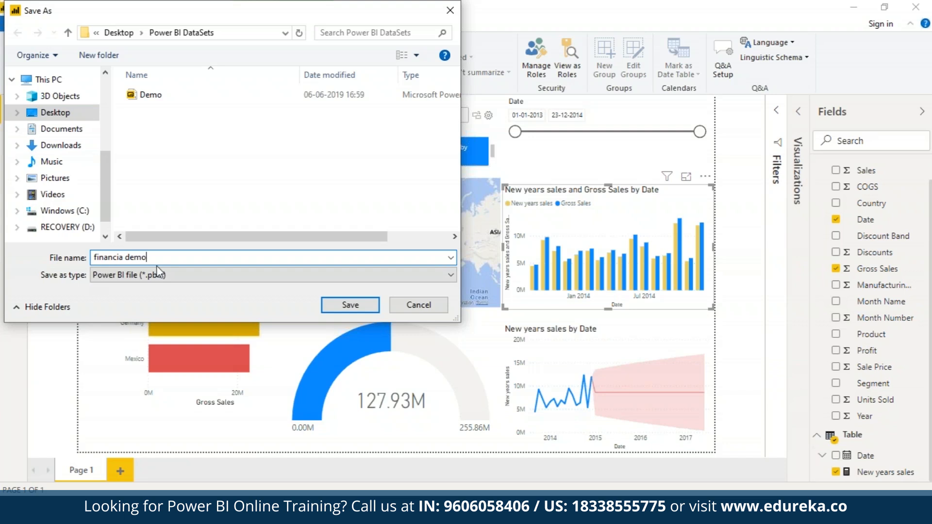
click(120, 257)
text(l)
click(356, 305)
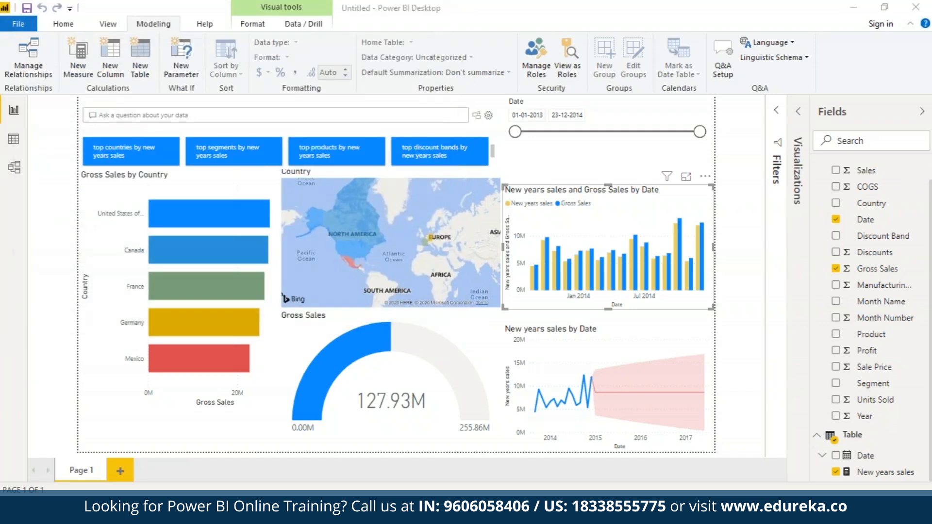
Step: Publish the report to My workspace, signing in with the listed Microsoft account and its password
click(63, 24)
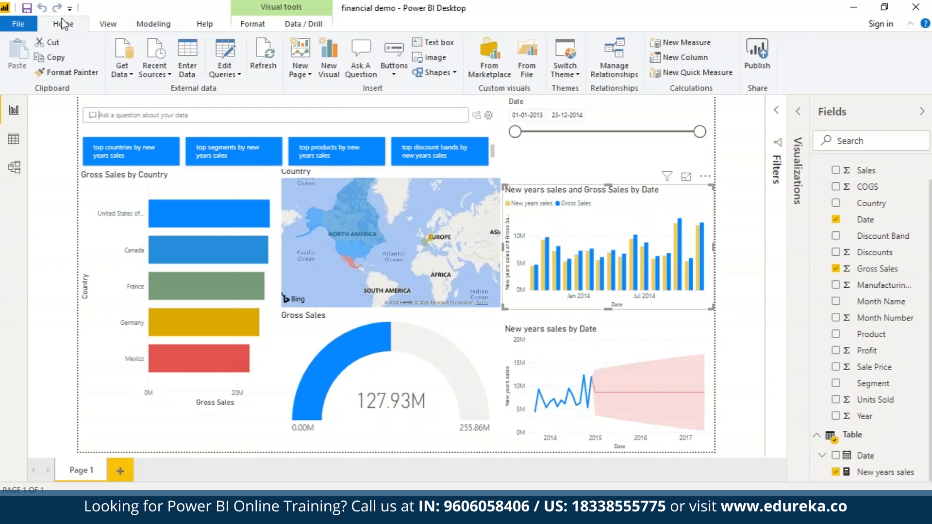
click(757, 55)
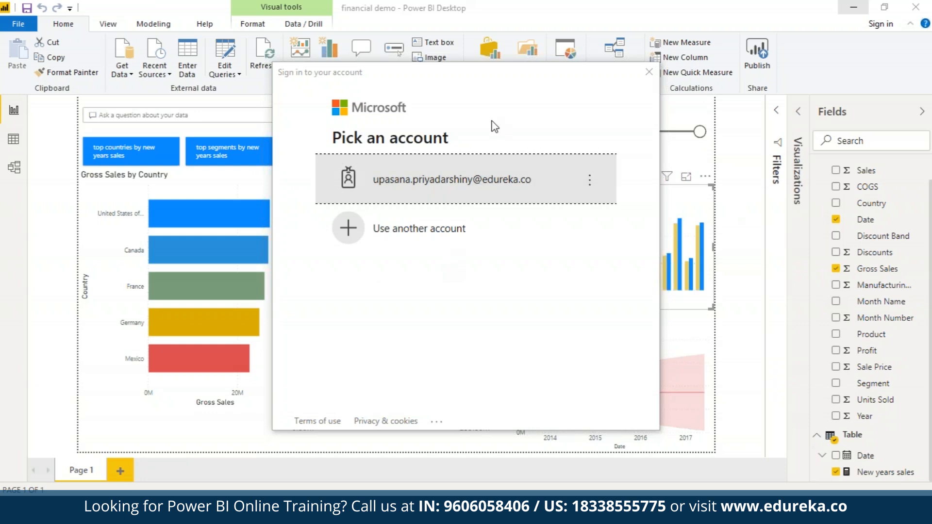
click(447, 180)
text(******)
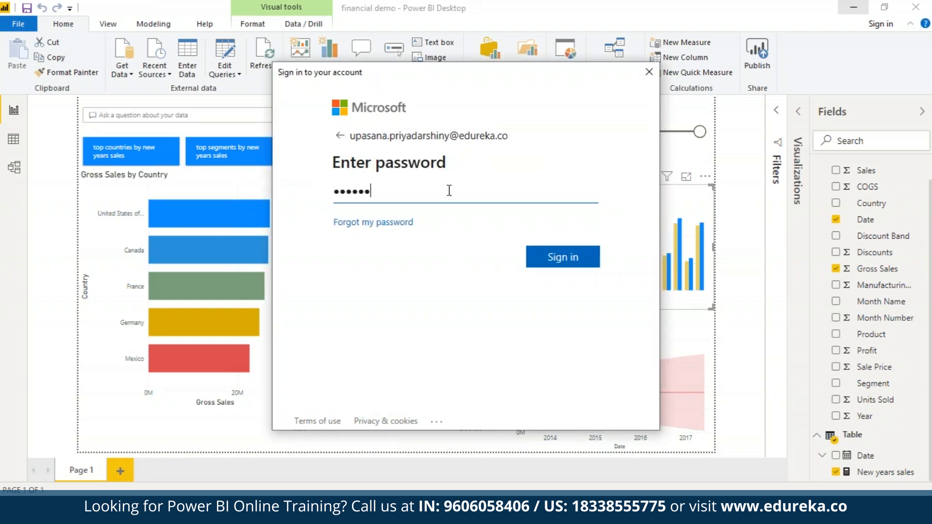
text(****)
click(556, 257)
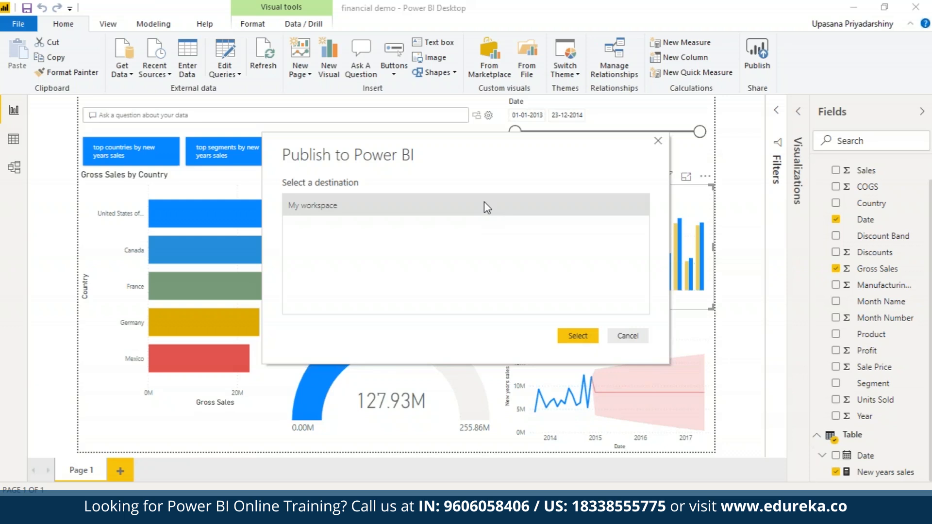
click(578, 336)
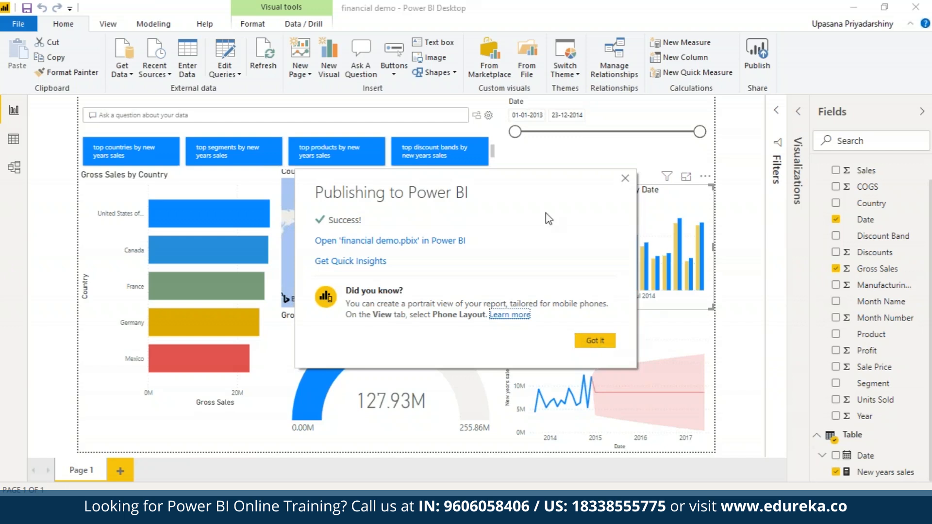
Step: Dismiss the publishing confirmation, switch to the Power BI service in the browser, and open the financial demo report from My workspace
click(602, 341)
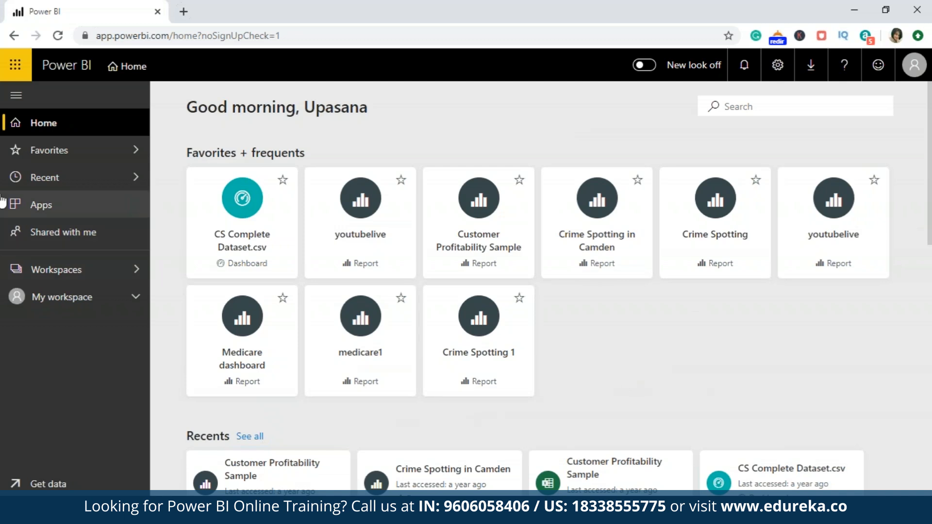
click(84, 280)
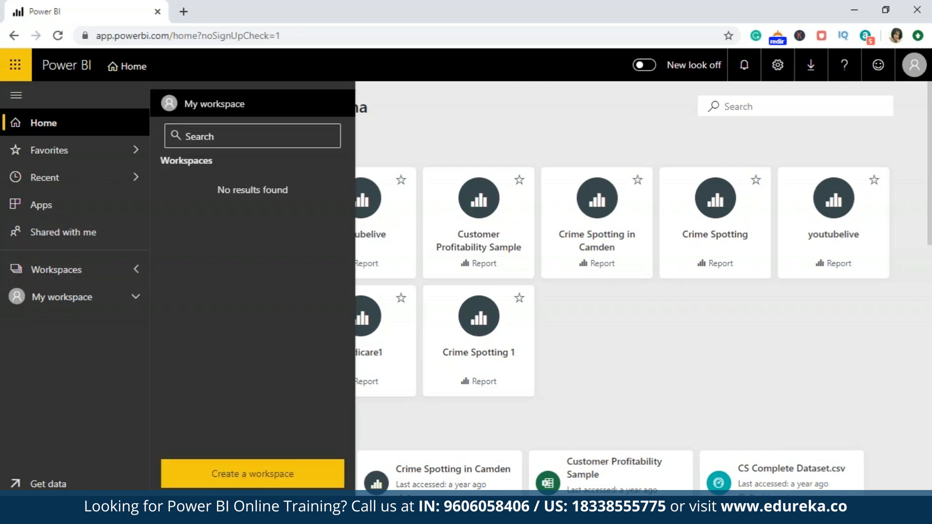
click(87, 302)
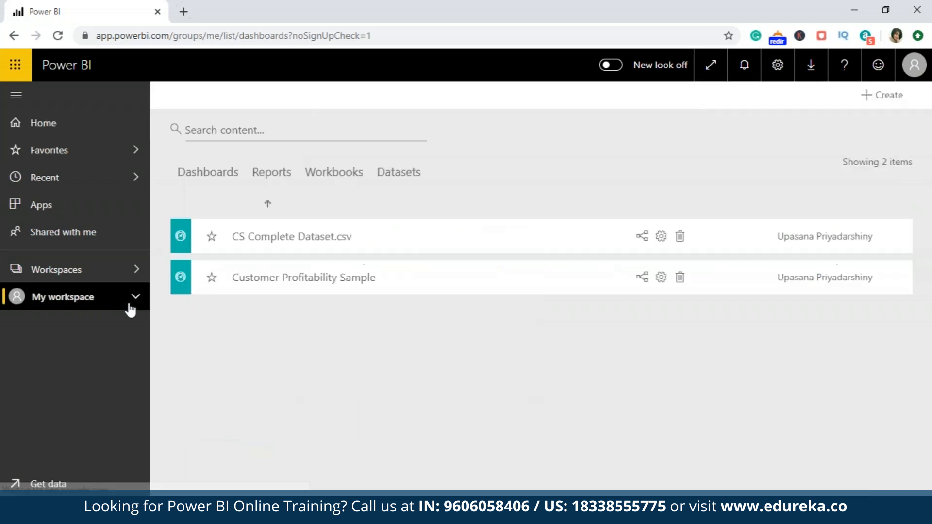
click(257, 180)
click(270, 321)
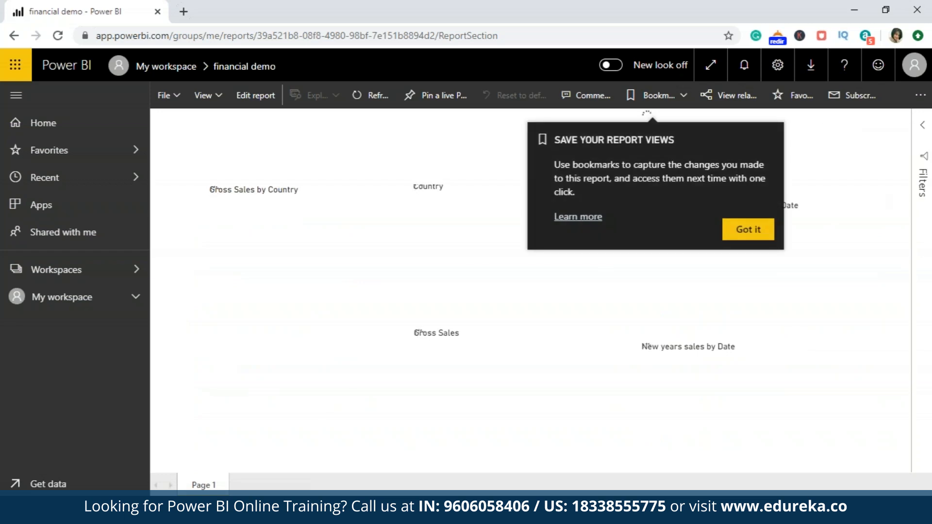
click(747, 229)
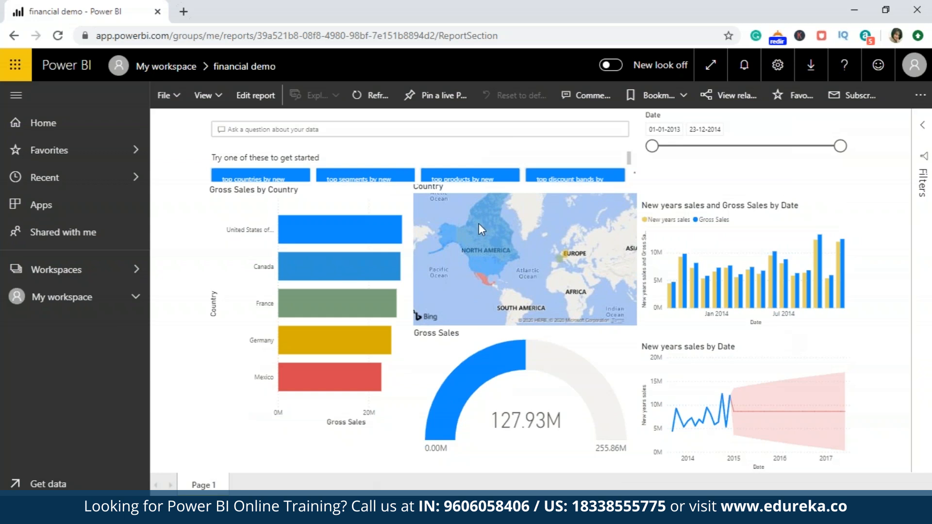
Step: Run the suggested question "top countries by new years sales" in the report's Q&A visual
click(281, 180)
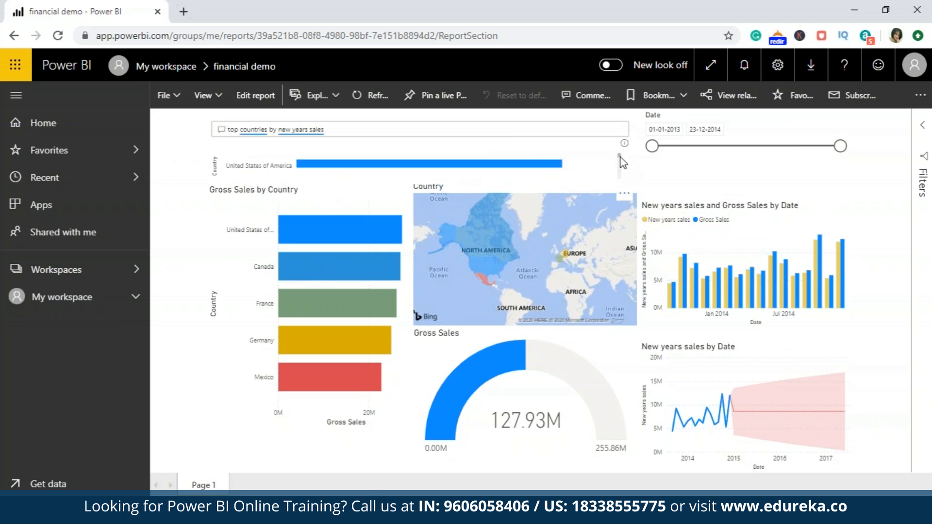
drag(620, 157, 625, 127)
Step: Cross-filter the report by Canada, France and the United States of America in turn, using the Gross Sales by Country bars
mouse_move(370, 265)
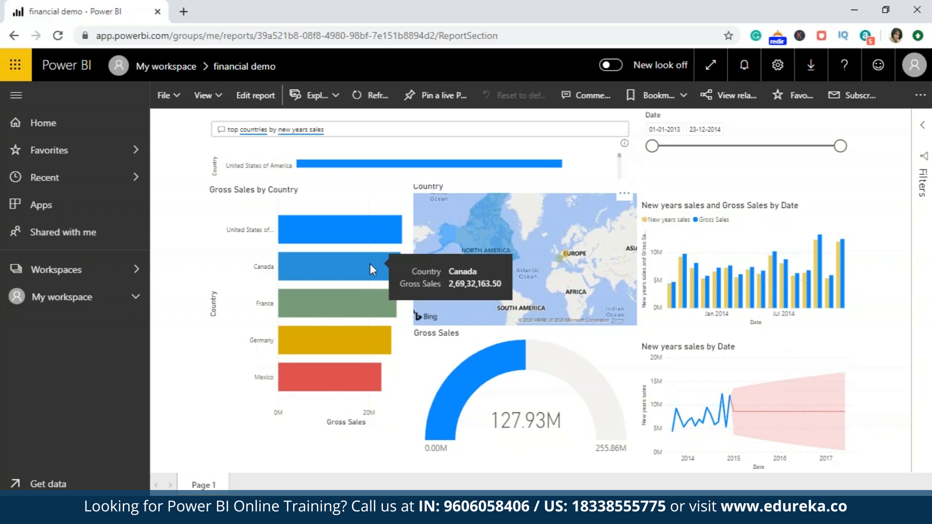
click(369, 264)
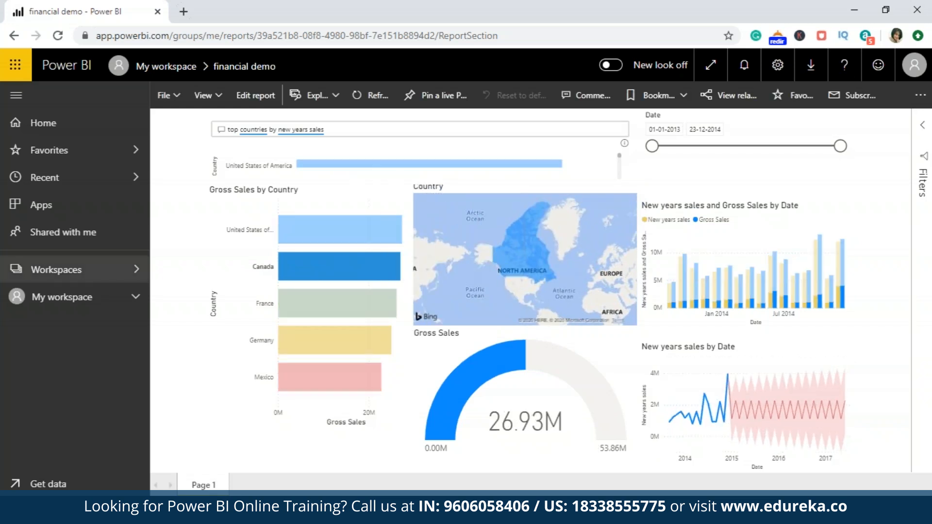
click(319, 303)
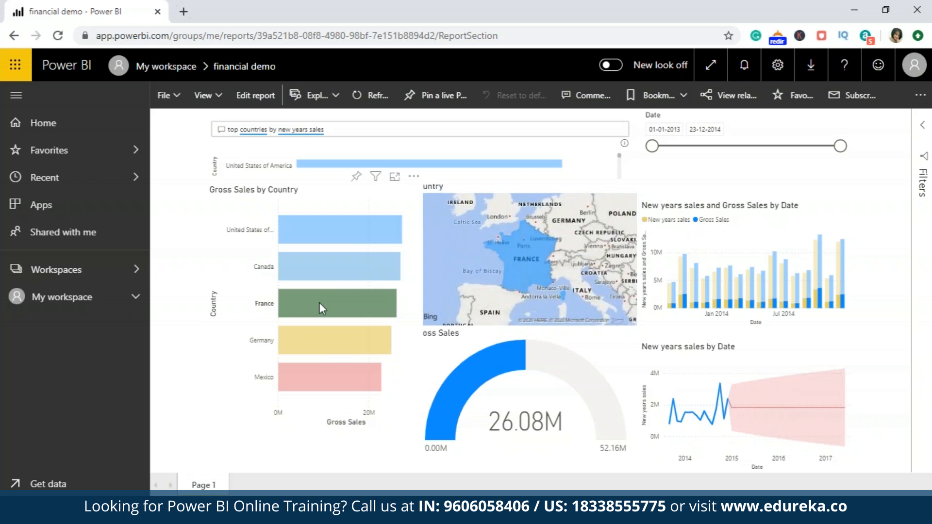
click(342, 238)
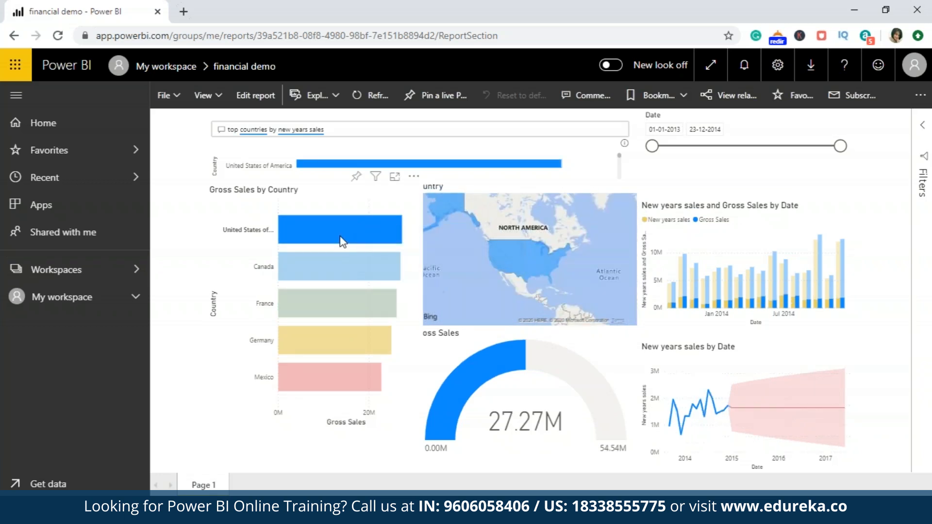